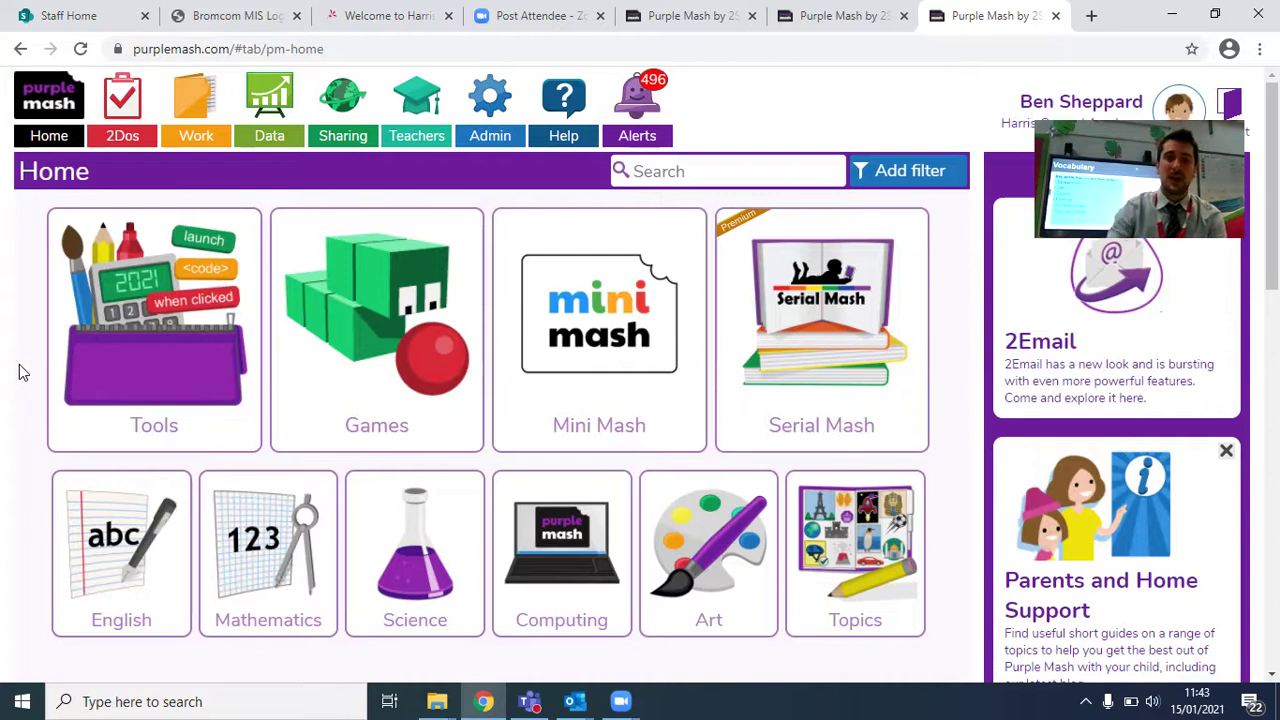
- Open and launch the Conversion Example Spreadsheet from Year 5 Unit 5.3 – Spreadsheets
{"action": "left_click", "coordinate": [851, 38]}
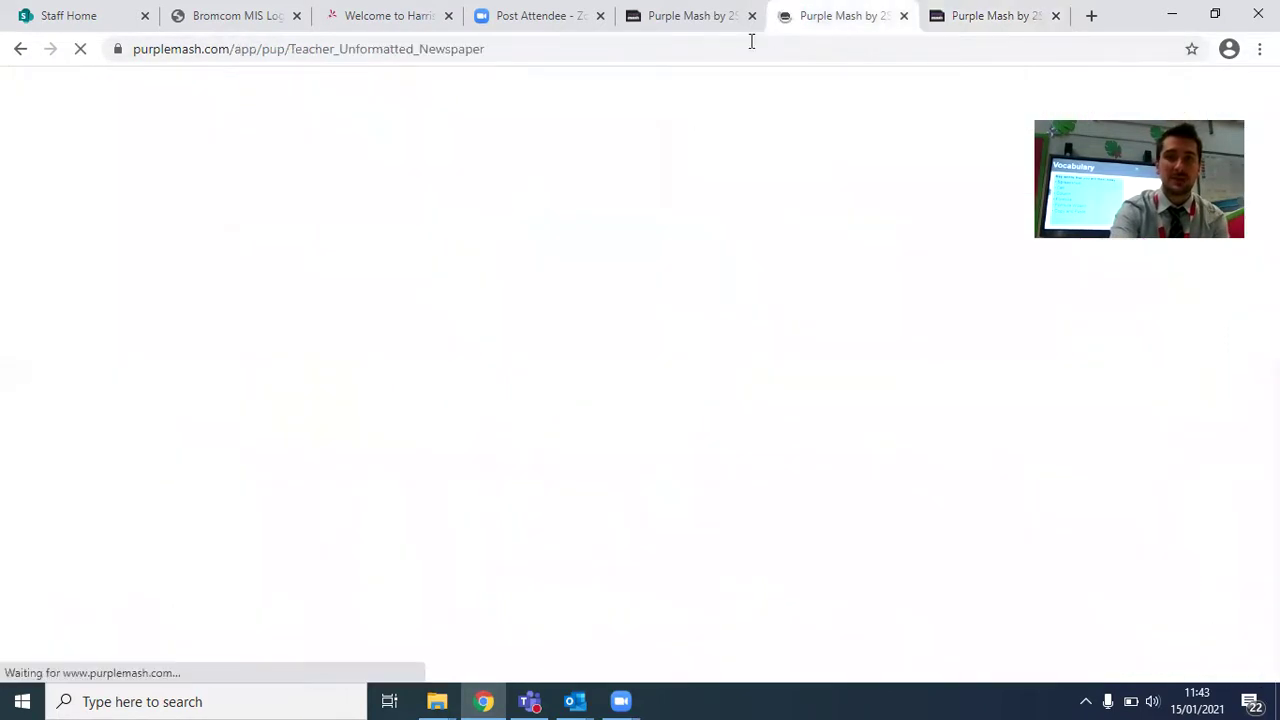
{"action": "left_click", "coordinate": [700, 34]}
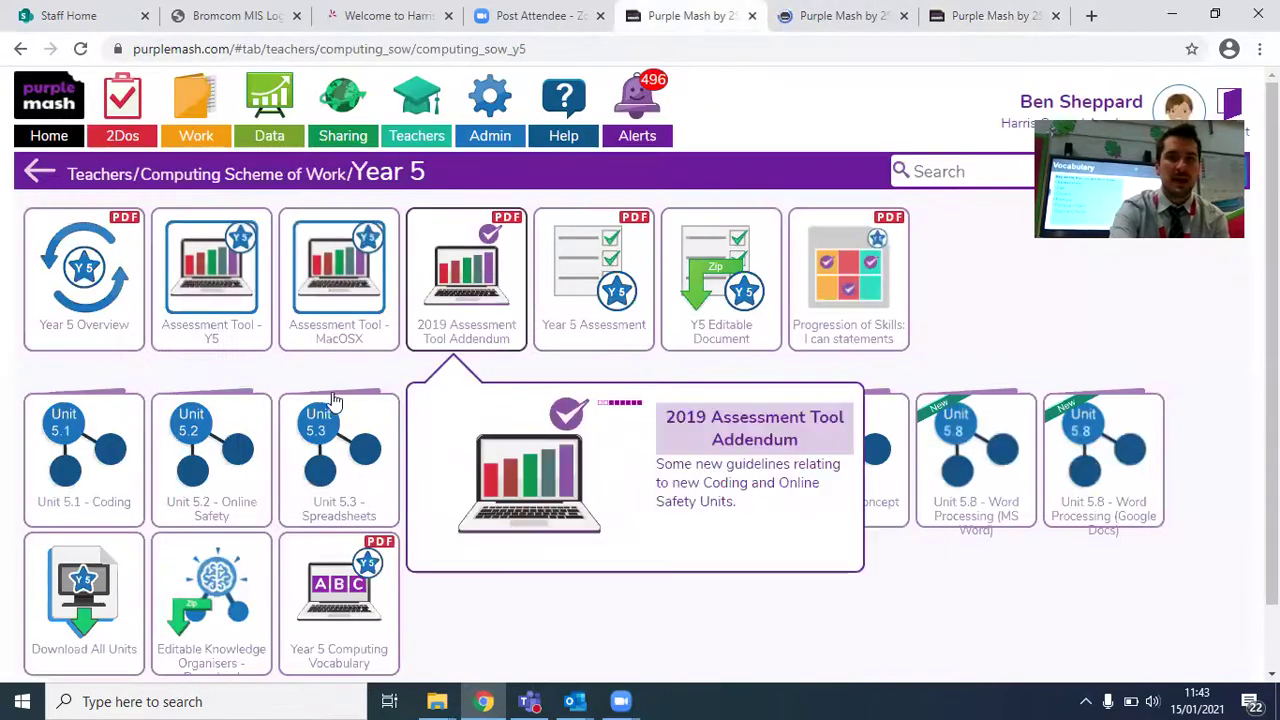
{"action": "left_click", "coordinate": [342, 504]}
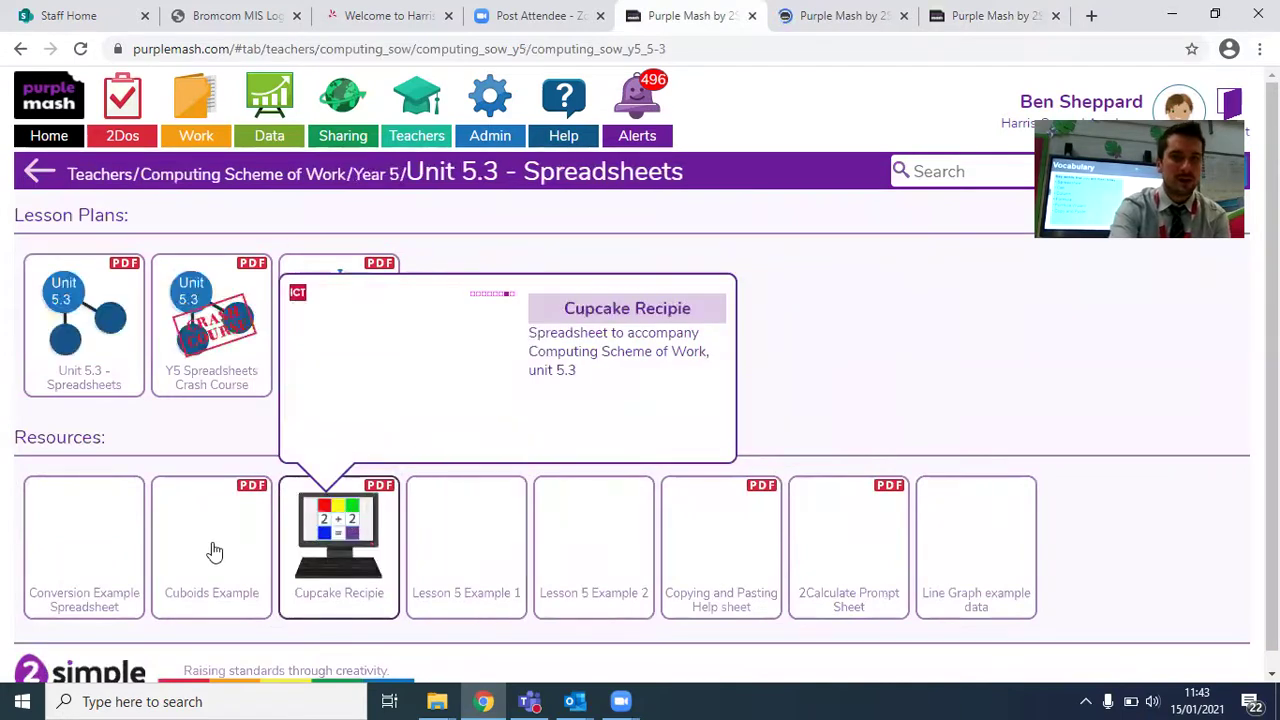
{"action": "left_click", "coordinate": [78, 544]}
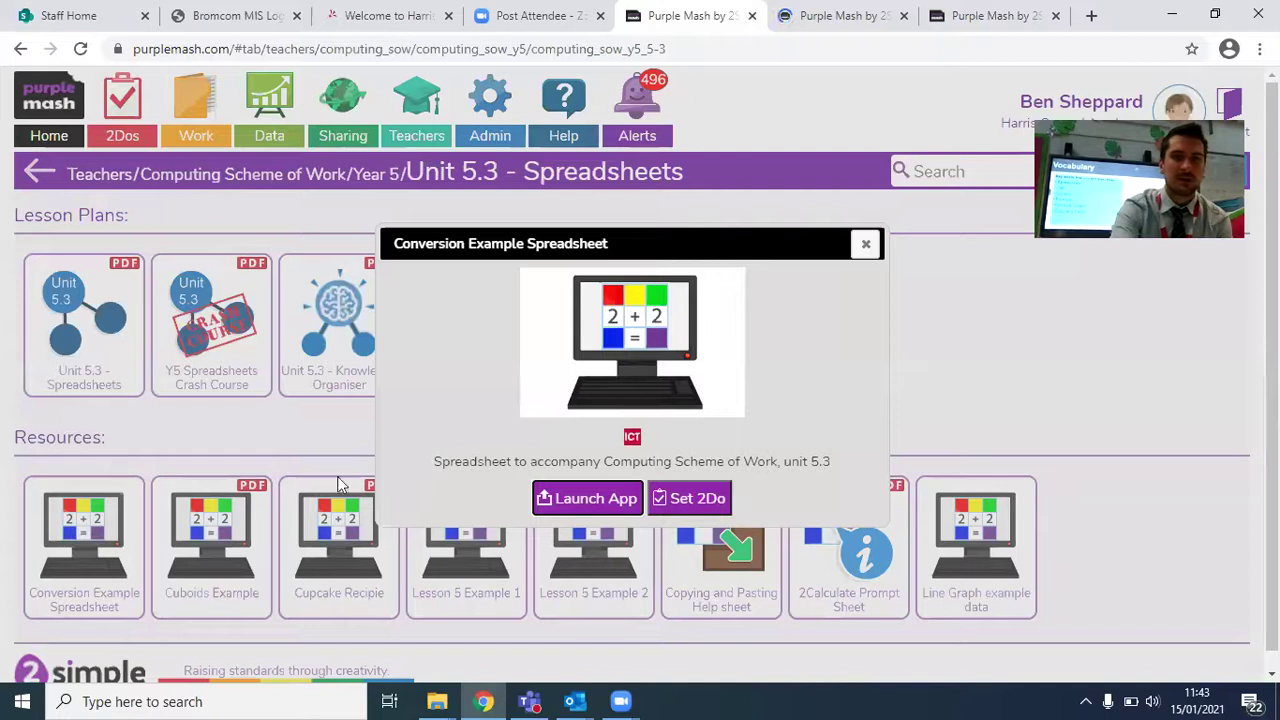
{"action": "left_click", "coordinate": [598, 497]}
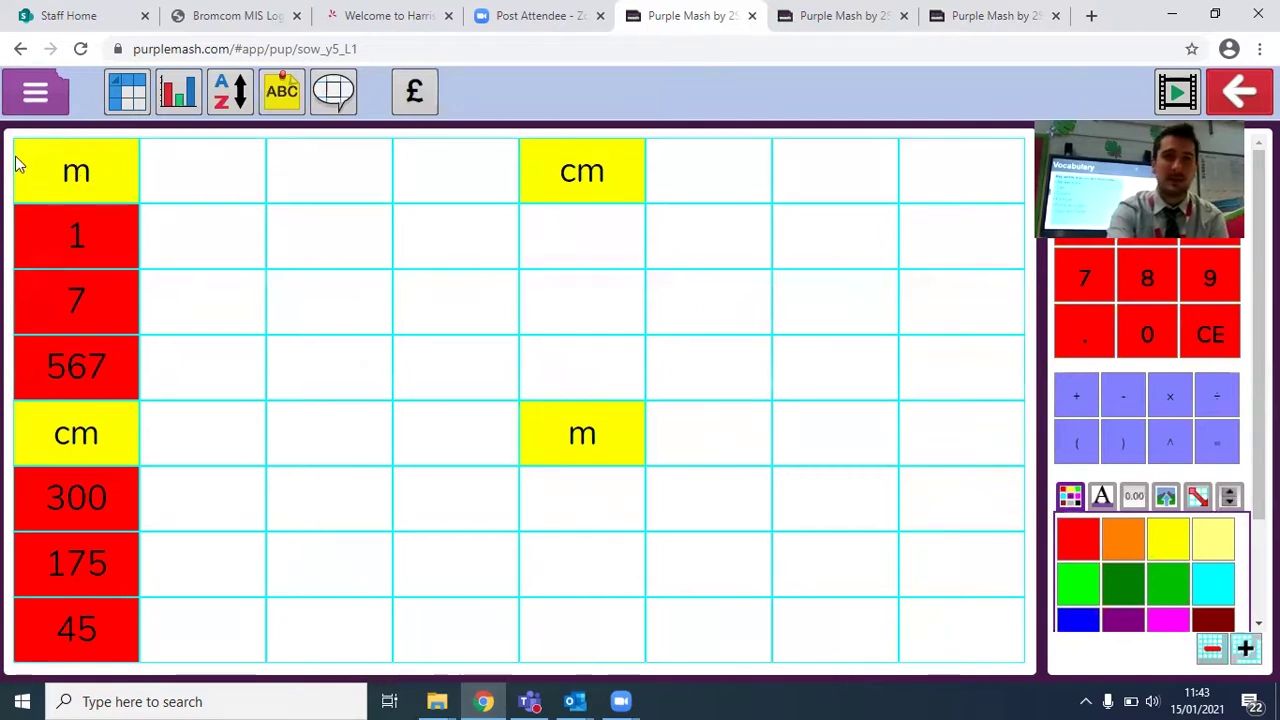
- Turn on Advanced mode for the conversion sheet and select cell B2
{"action": "left_click", "coordinate": [130, 100]}
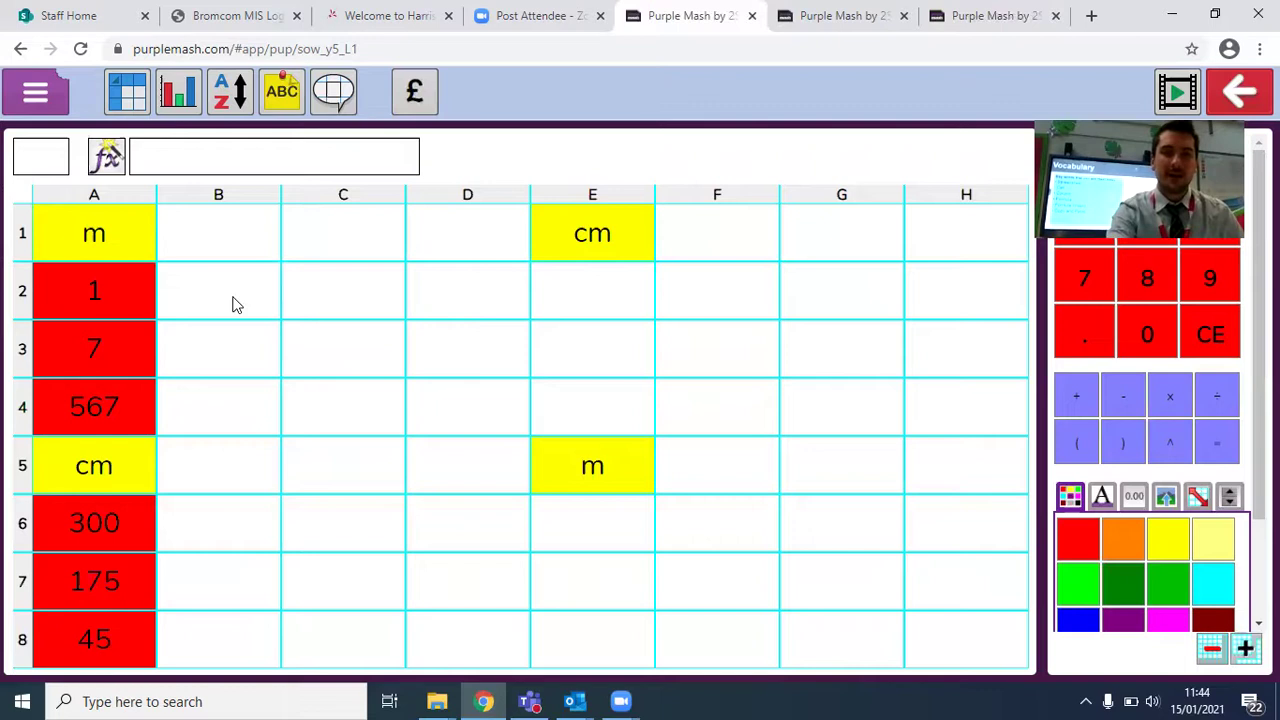
{"action": "left_click", "coordinate": [159, 295]}
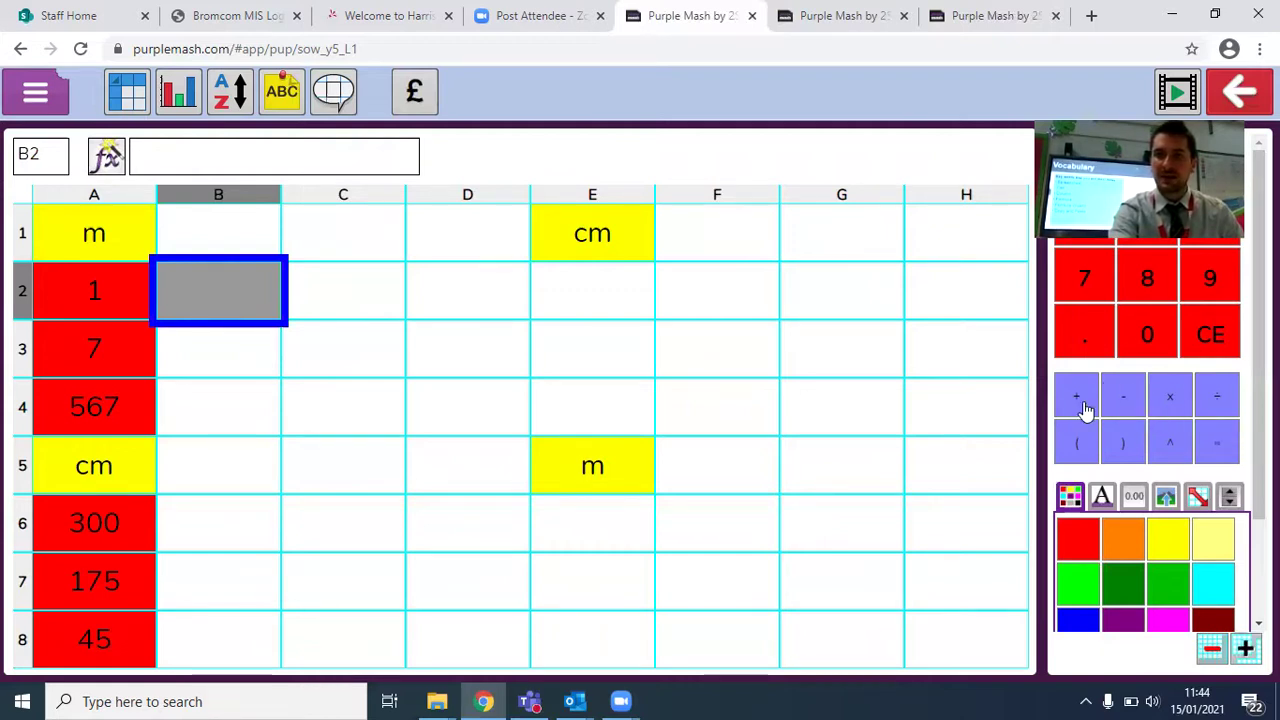
- Fill row 2 with × in B2, 100 in C2 and = in D2 so E2 shows 100
{"action": "left_click", "coordinate": [1176, 404]}
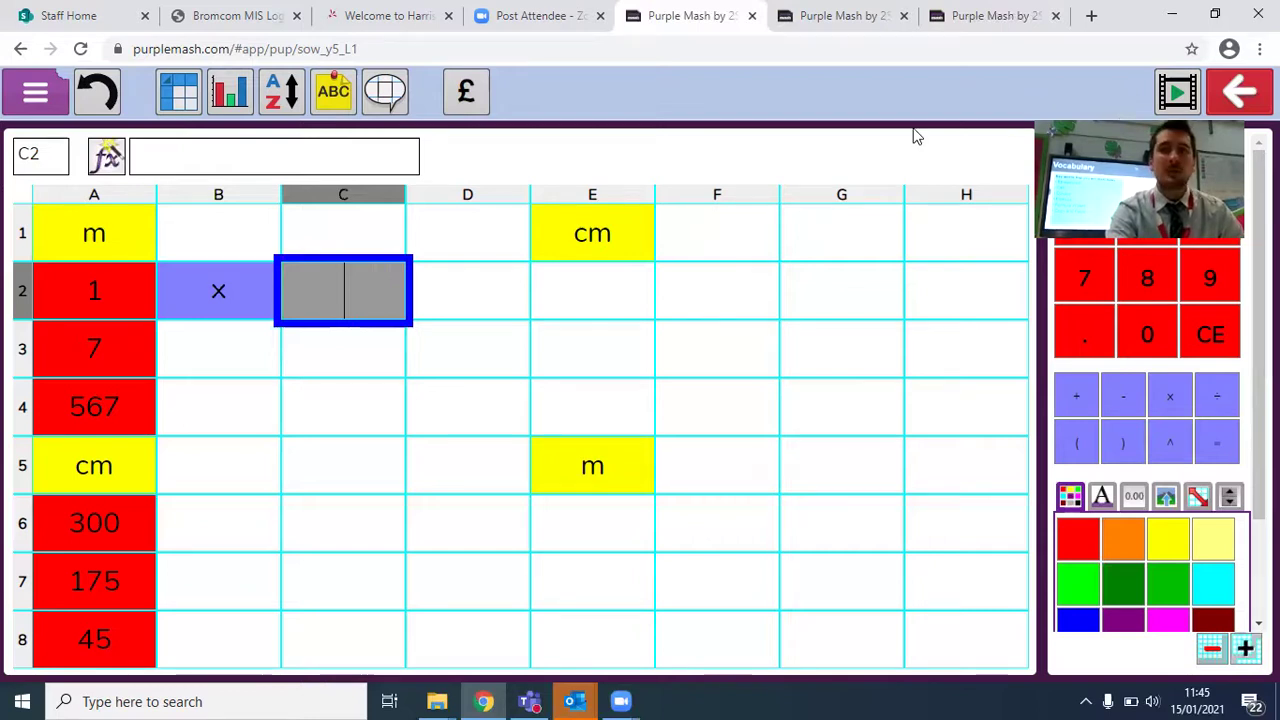
{"action": "left_click", "coordinate": [1096, 182]}
{"action": "left_click", "coordinate": [1147, 333]}
{"action": "type", "text": "00"}
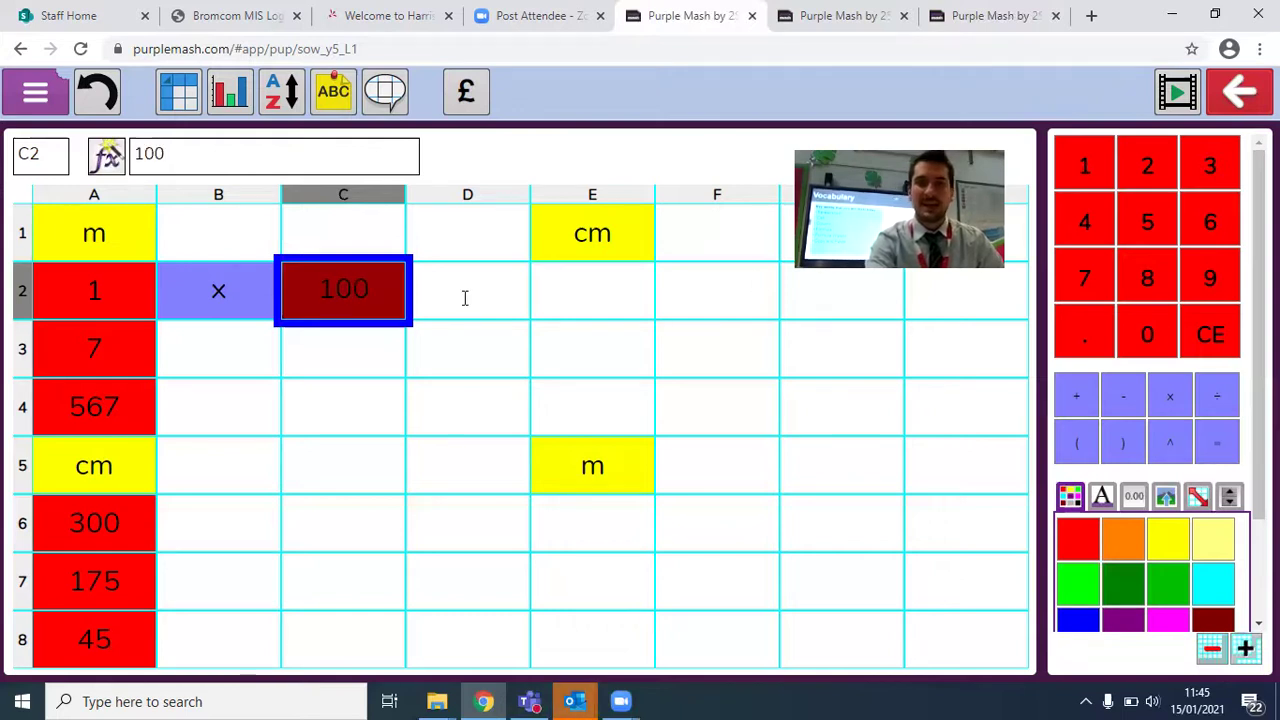
{"action": "left_click", "coordinate": [463, 296]}
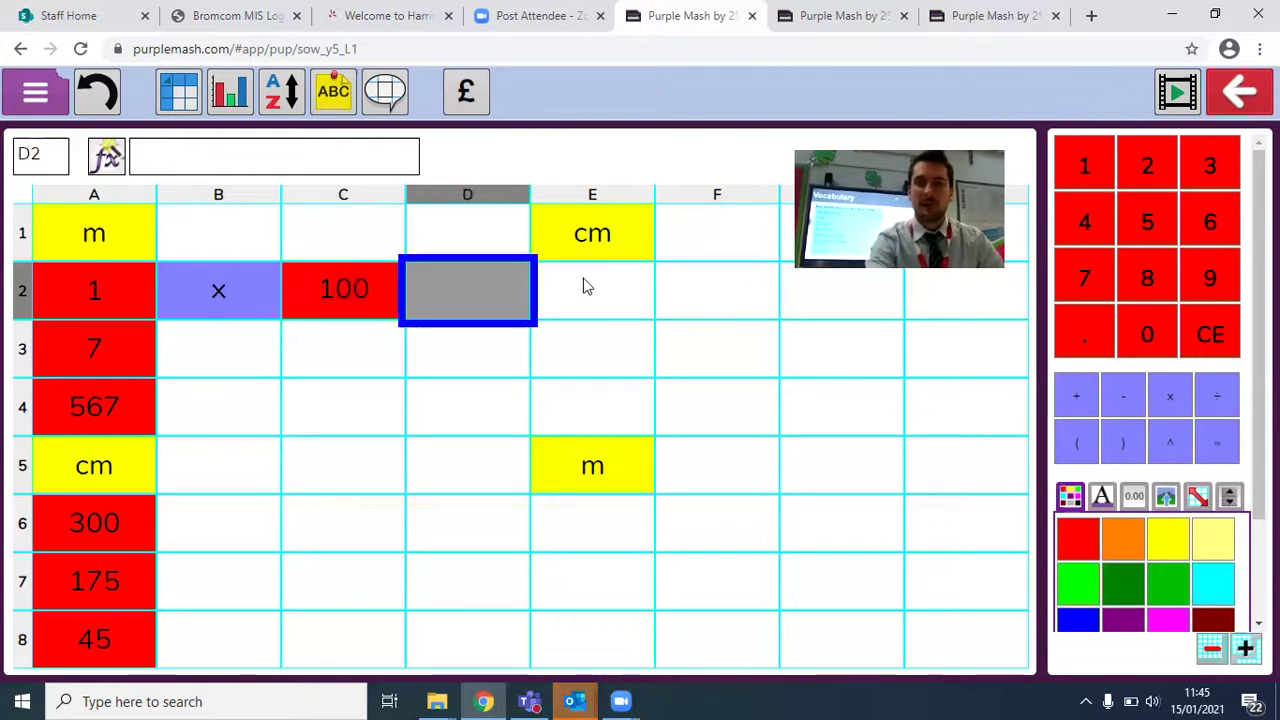
{"action": "left_click", "coordinate": [1222, 446]}
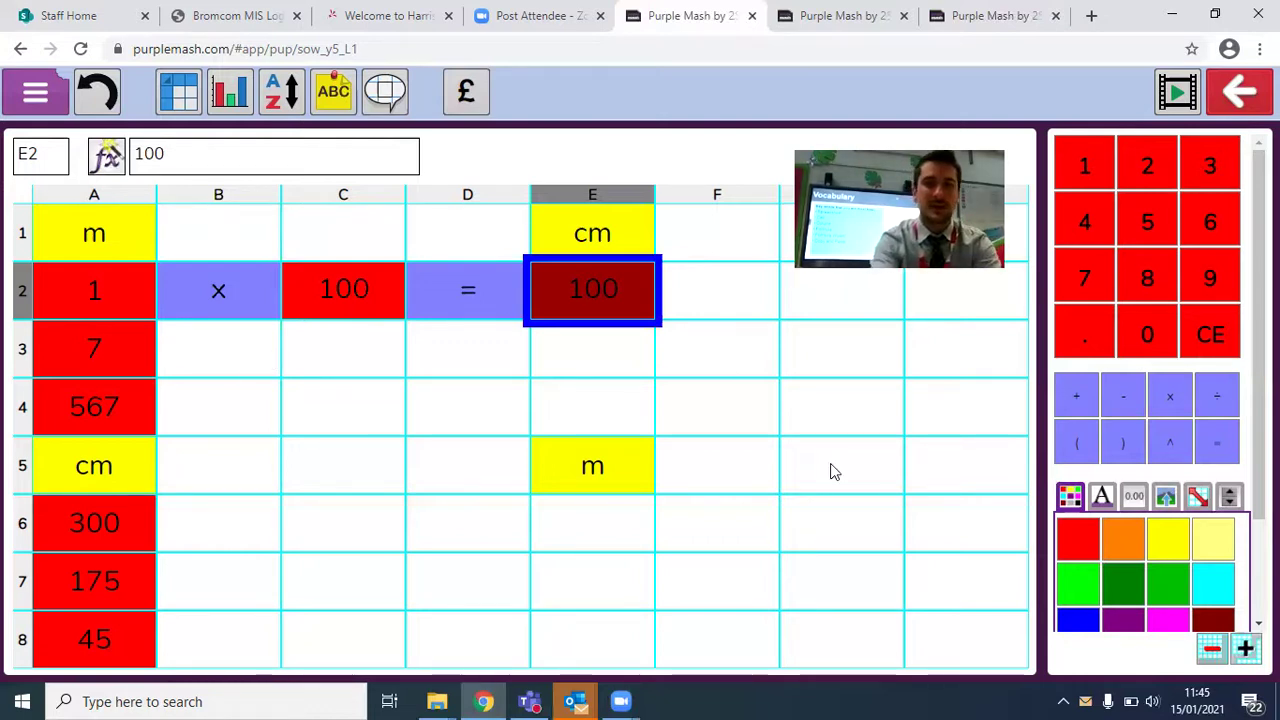
{"action": "left_click", "coordinate": [220, 350]}
- Enter × in B3 and B4 and = in D3 and D4
{"action": "type", "text": "x"}
{"action": "key", "text": "Tab"}
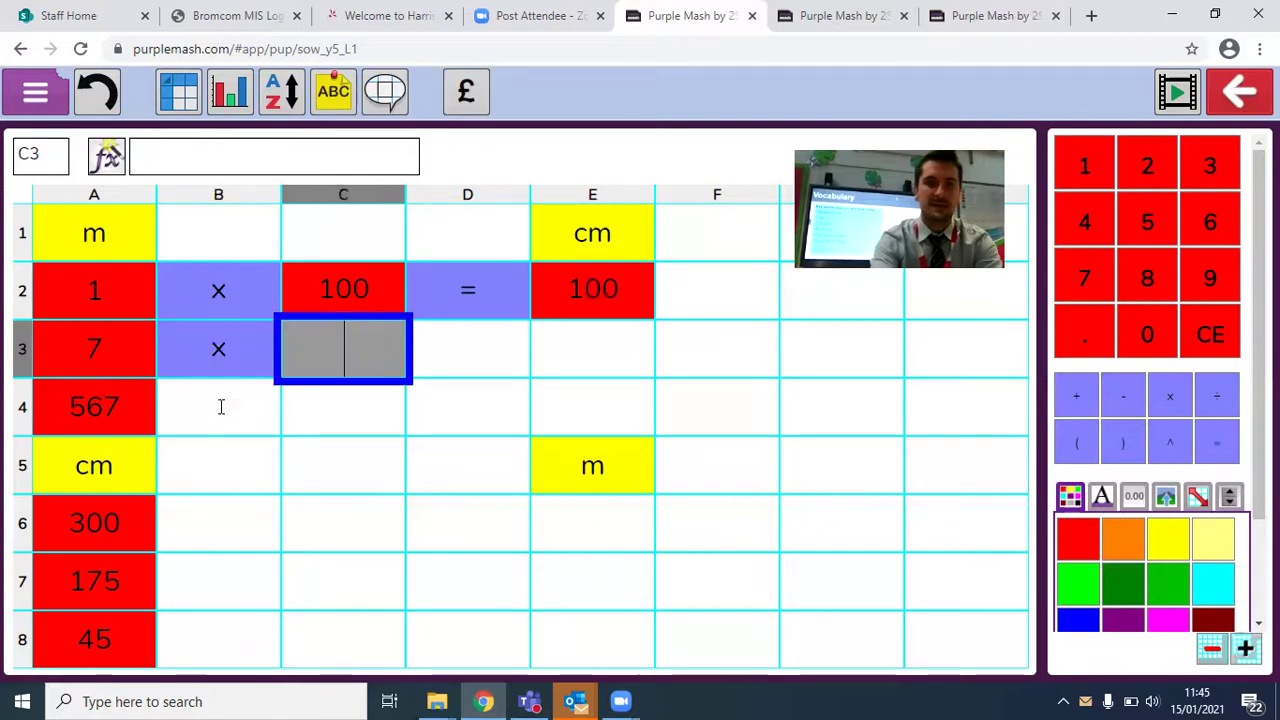
{"action": "left_click", "coordinate": [221, 406]}
{"action": "type", "text": "x"}
{"action": "key", "text": "Tab"}
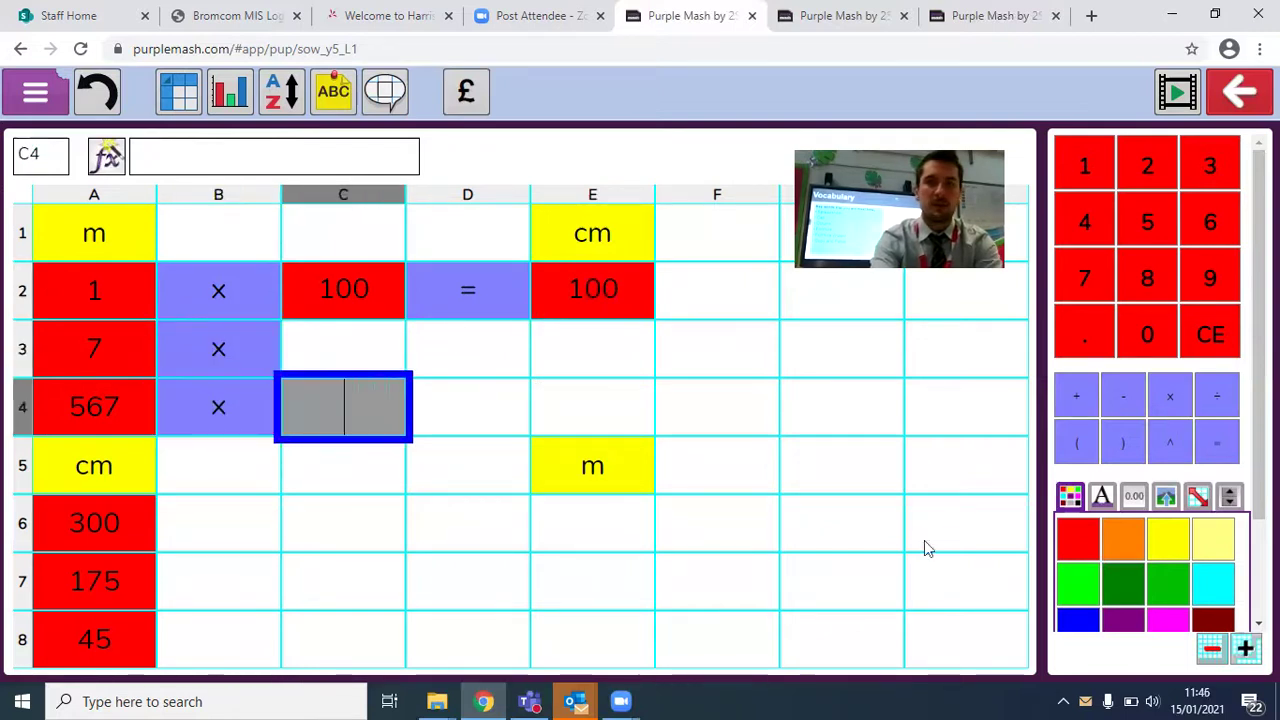
{"action": "left_click", "coordinate": [467, 348]}
{"action": "type", "text": "="}
{"action": "key", "text": "Tab"}
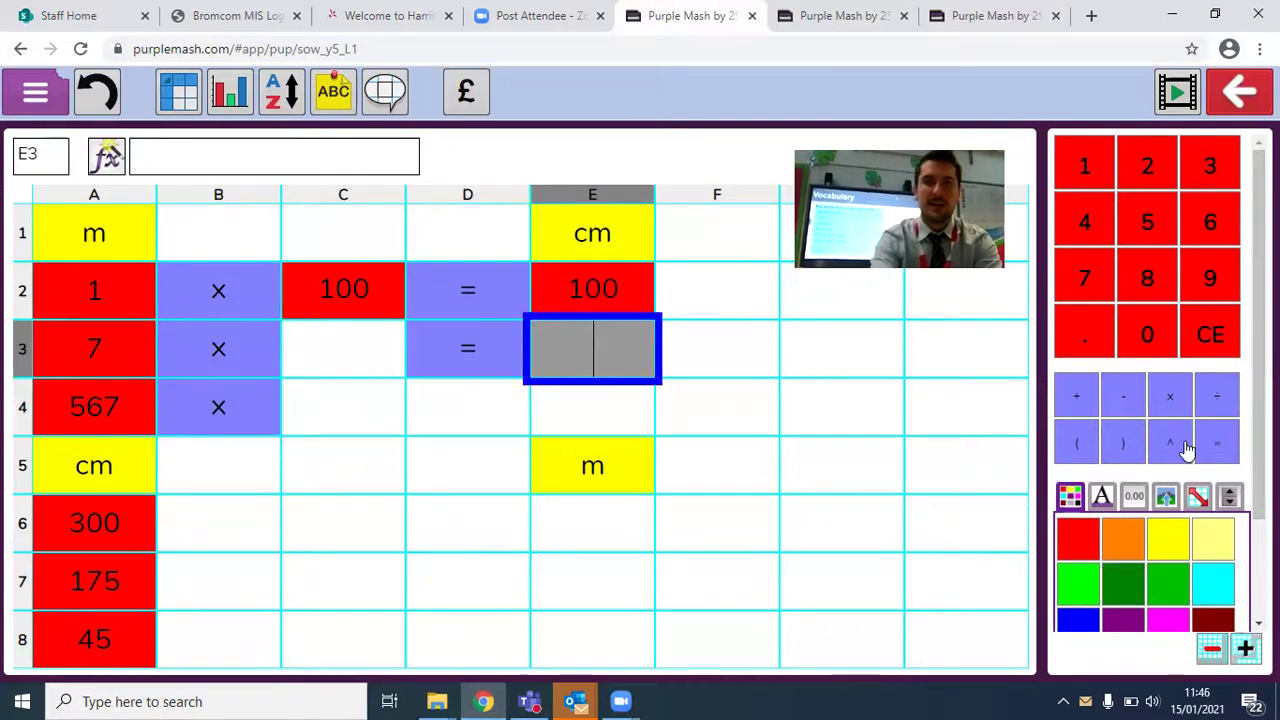
{"action": "key", "text": "Return"}
{"action": "type", "text": "="}
- Enter 100 in C3 and C4 so E3 and E4 show 700 and 56700
{"action": "left_click", "coordinate": [340, 345]}
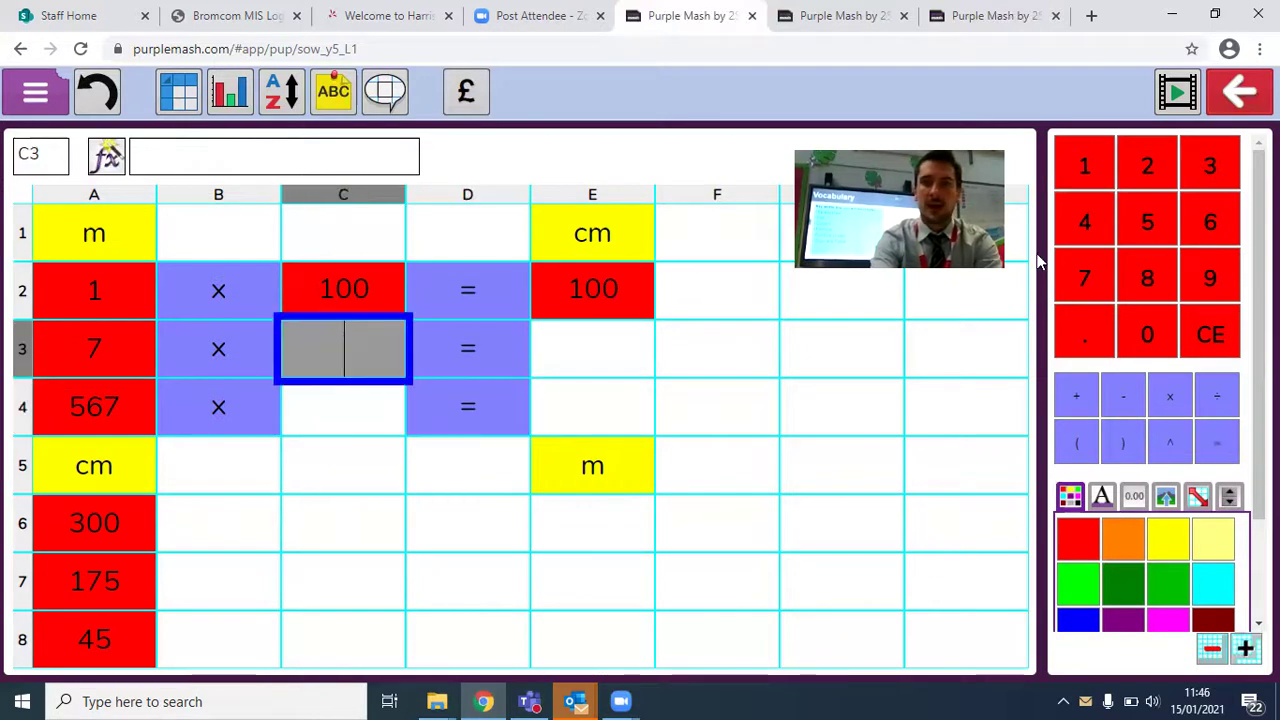
{"action": "type", "text": "100"}
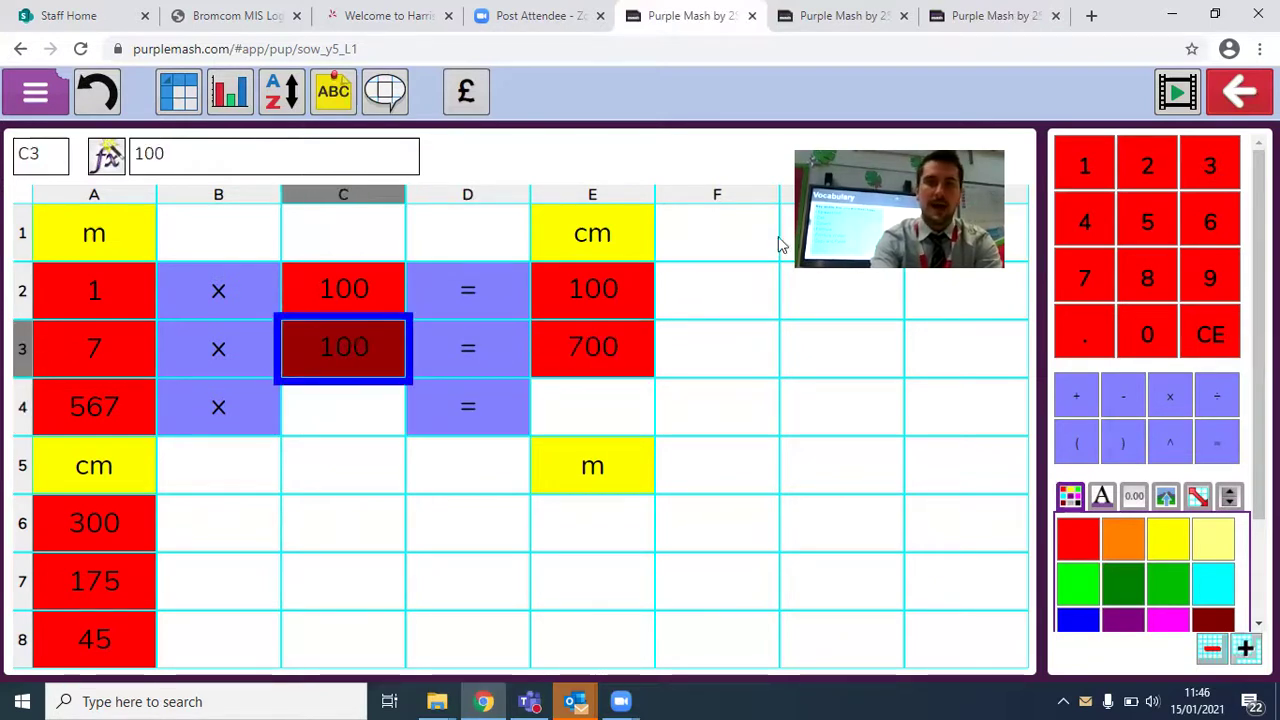
{"action": "key", "text": "Return"}
{"action": "left_click", "coordinate": [1084, 172]}
{"action": "left_click", "coordinate": [1149, 334]}
{"action": "left_click", "coordinate": [1149, 334]}
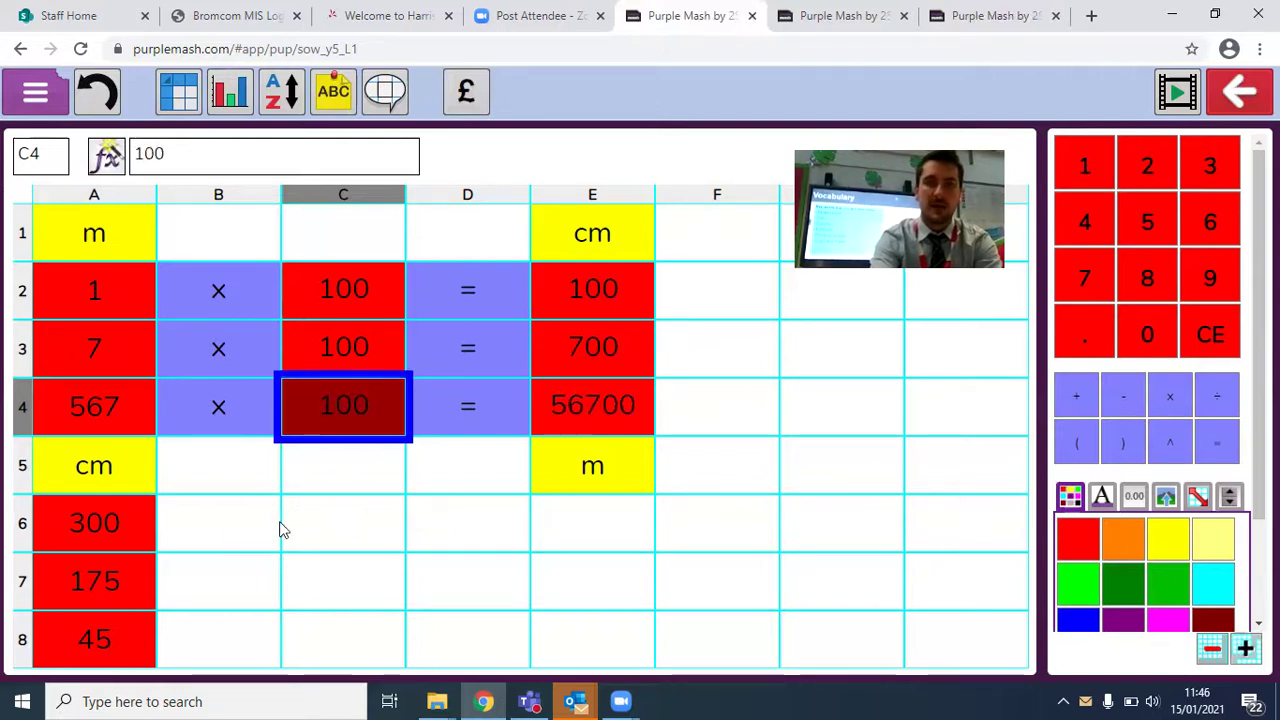
{"action": "left_click", "coordinate": [238, 526]}
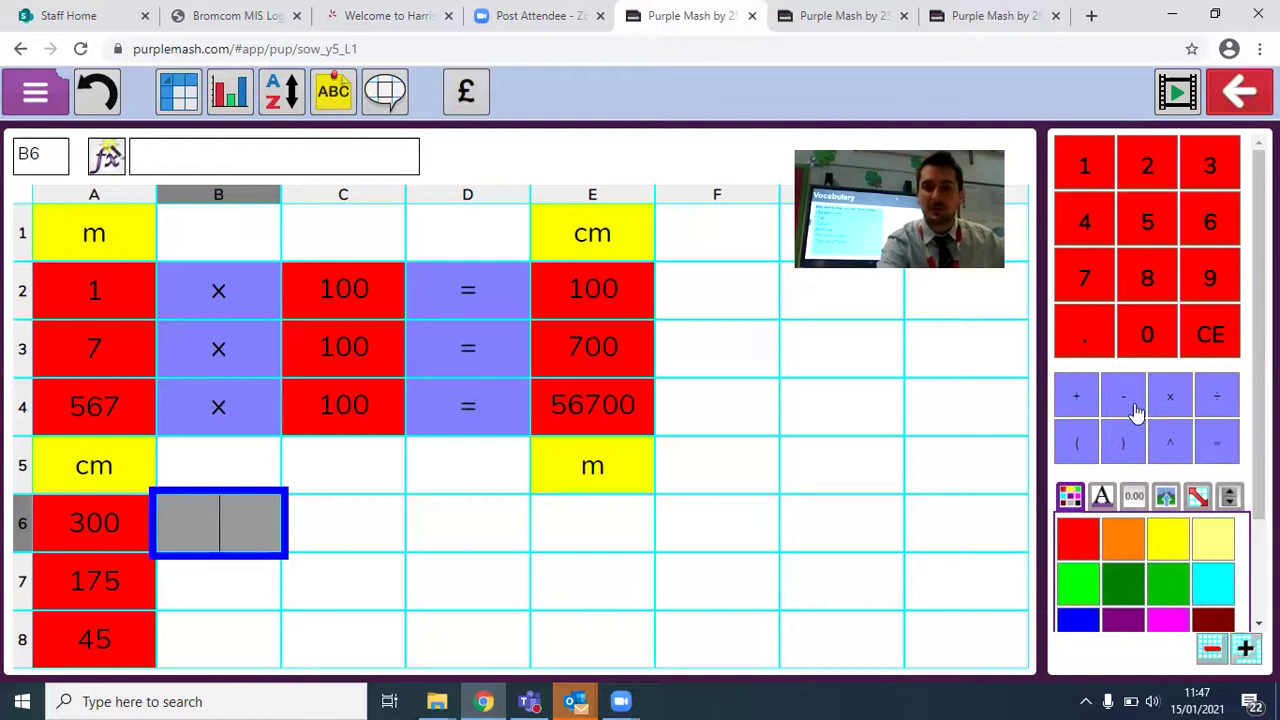
- Enter ÷ in B6 and B7, 100 in C6 and C7, and = in D6 and D7
{"action": "left_click", "coordinate": [1217, 398]}
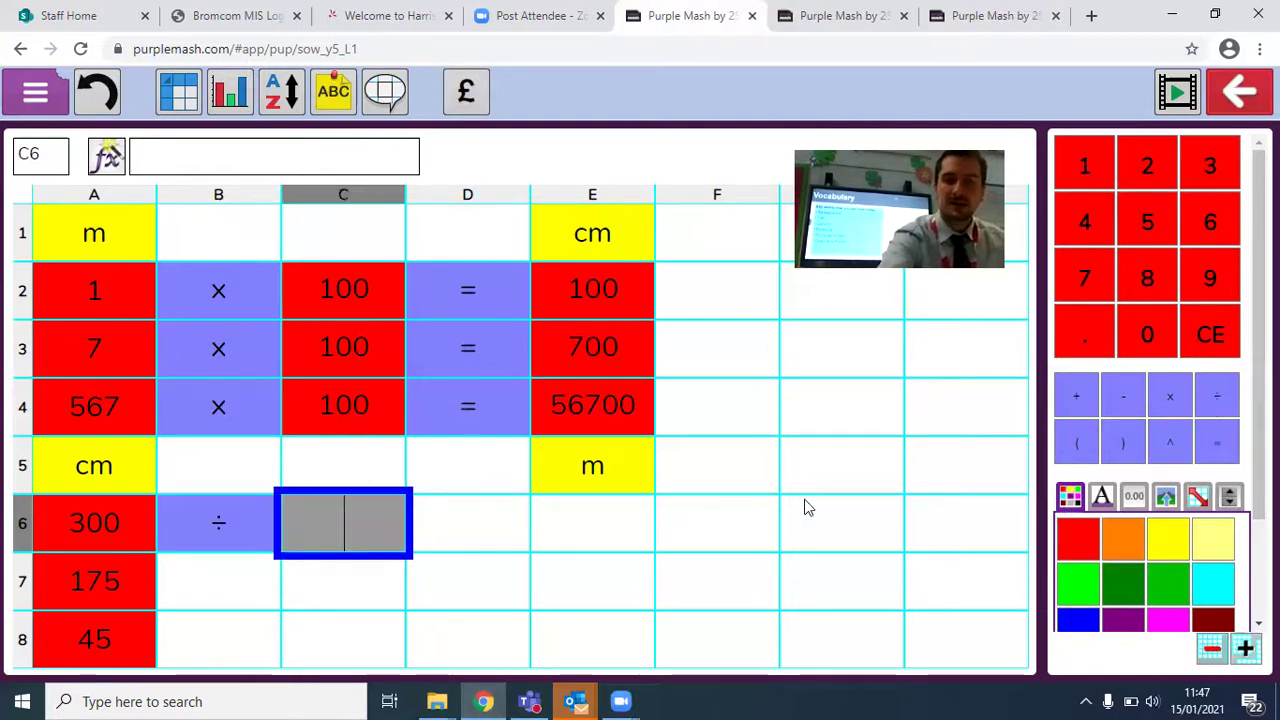
{"action": "type", "text": "100"}
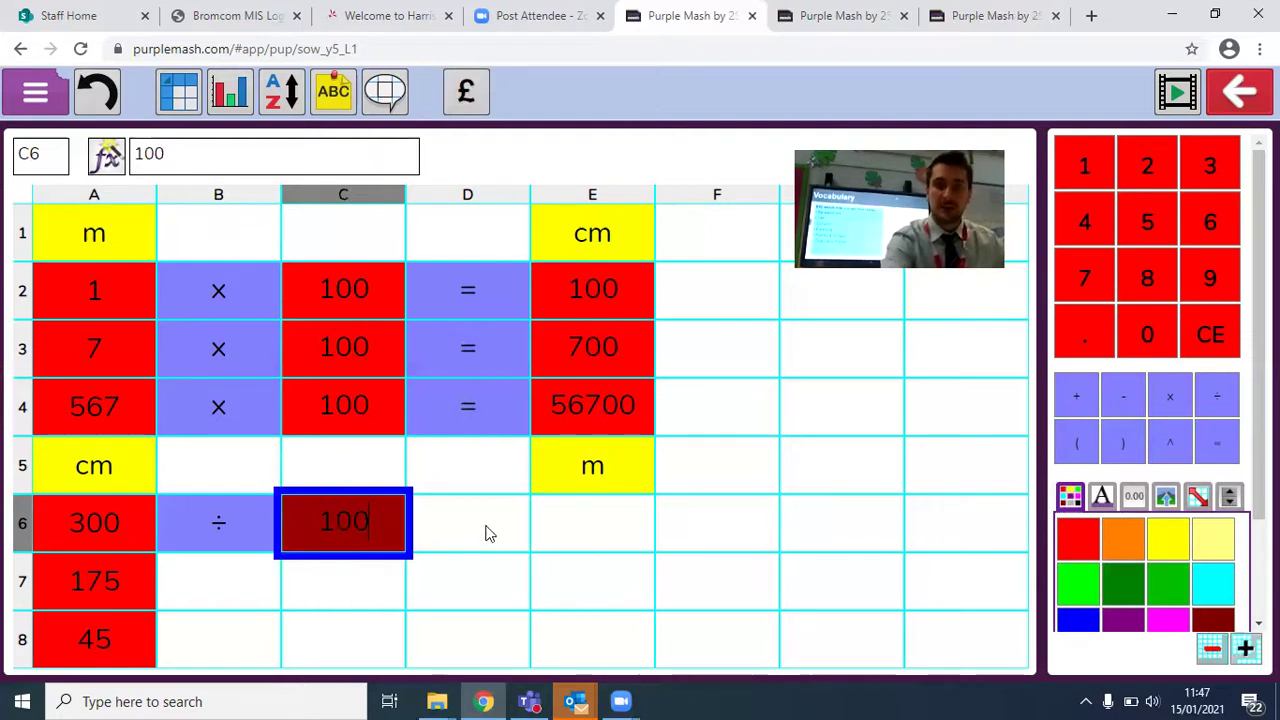
{"action": "left_click", "coordinate": [486, 526]}
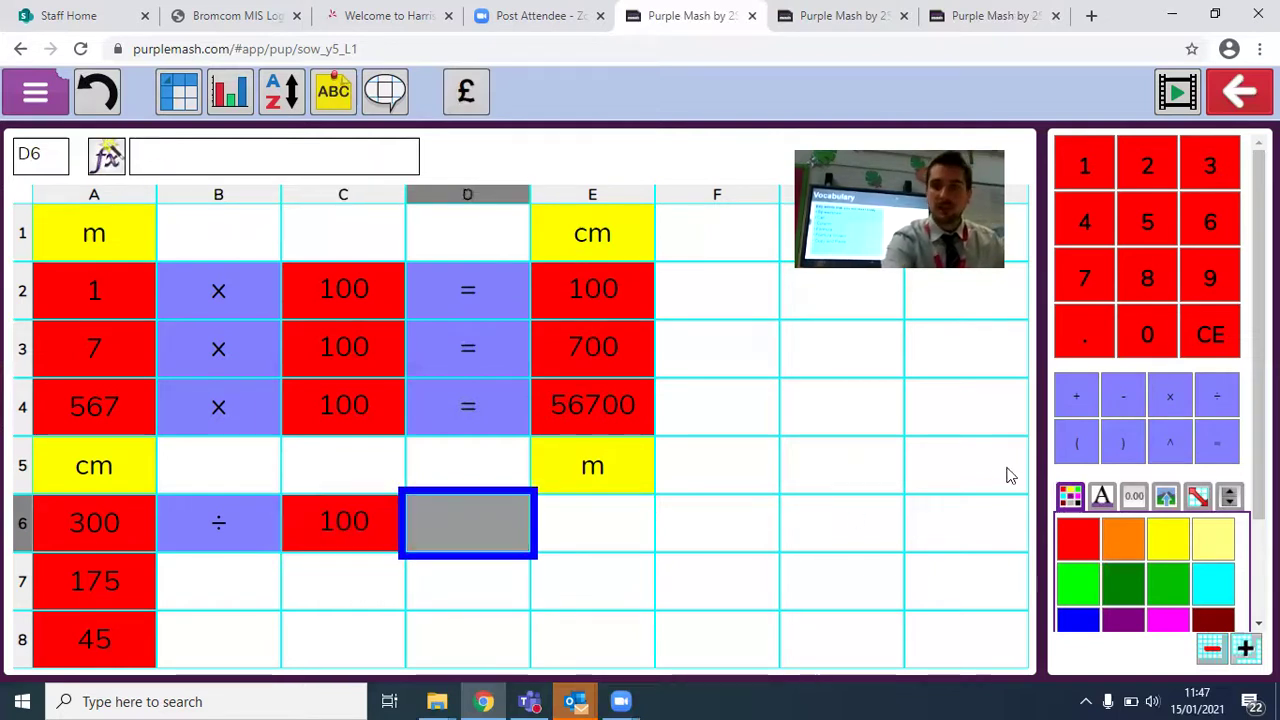
{"action": "left_click", "coordinate": [1228, 444]}
{"action": "type", "text": "3"}
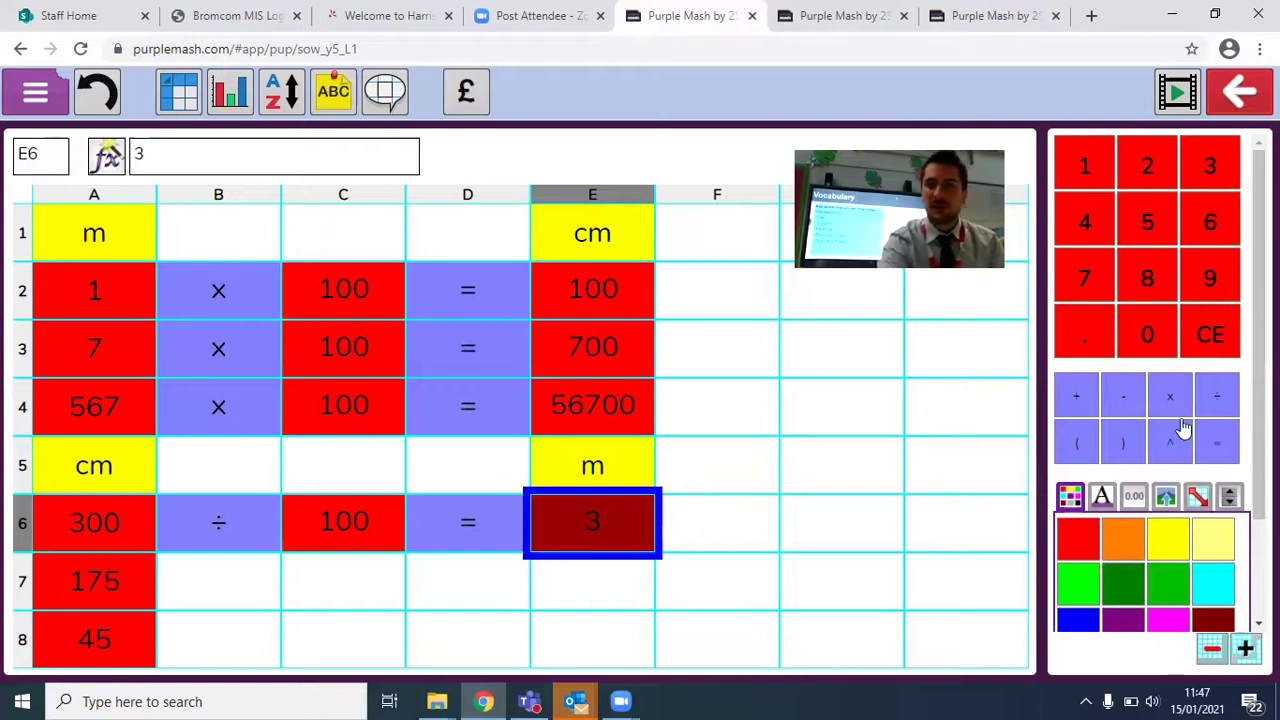
{"action": "left_click", "coordinate": [1218, 404]}
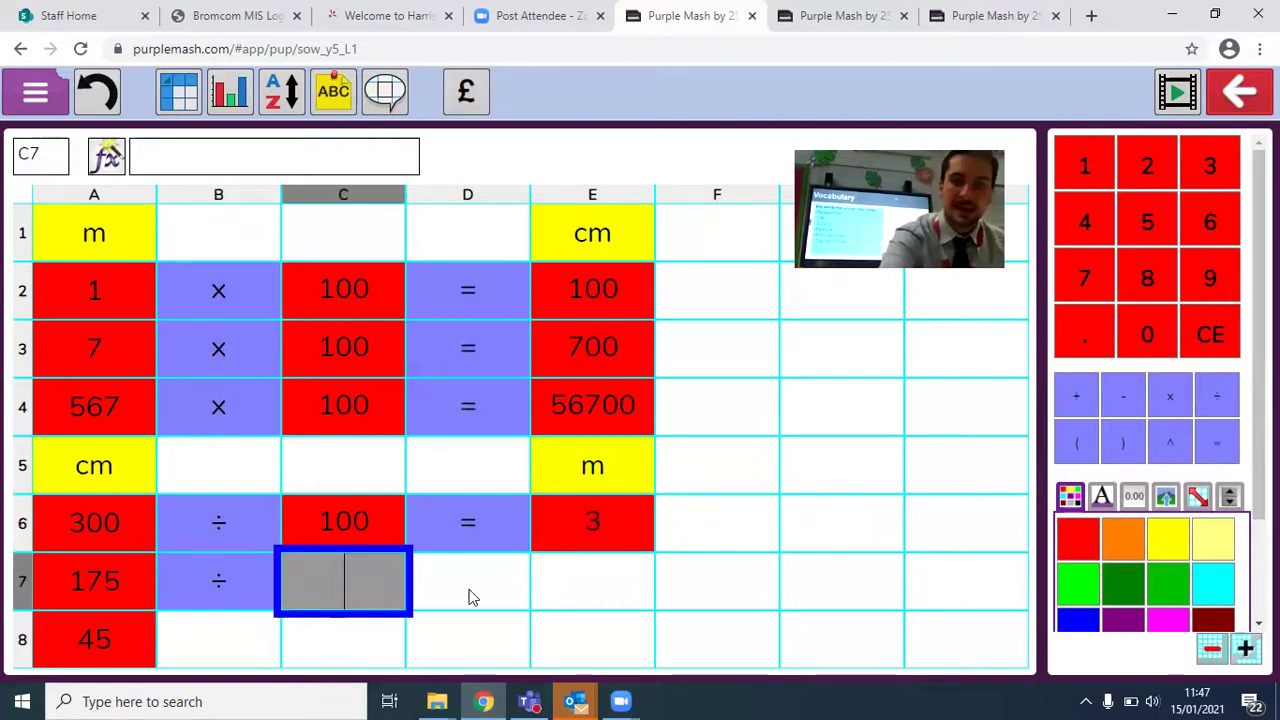
{"action": "type", "text": "100"}
{"action": "key", "text": "Tab"}
{"action": "left_click", "coordinate": [1226, 446]}
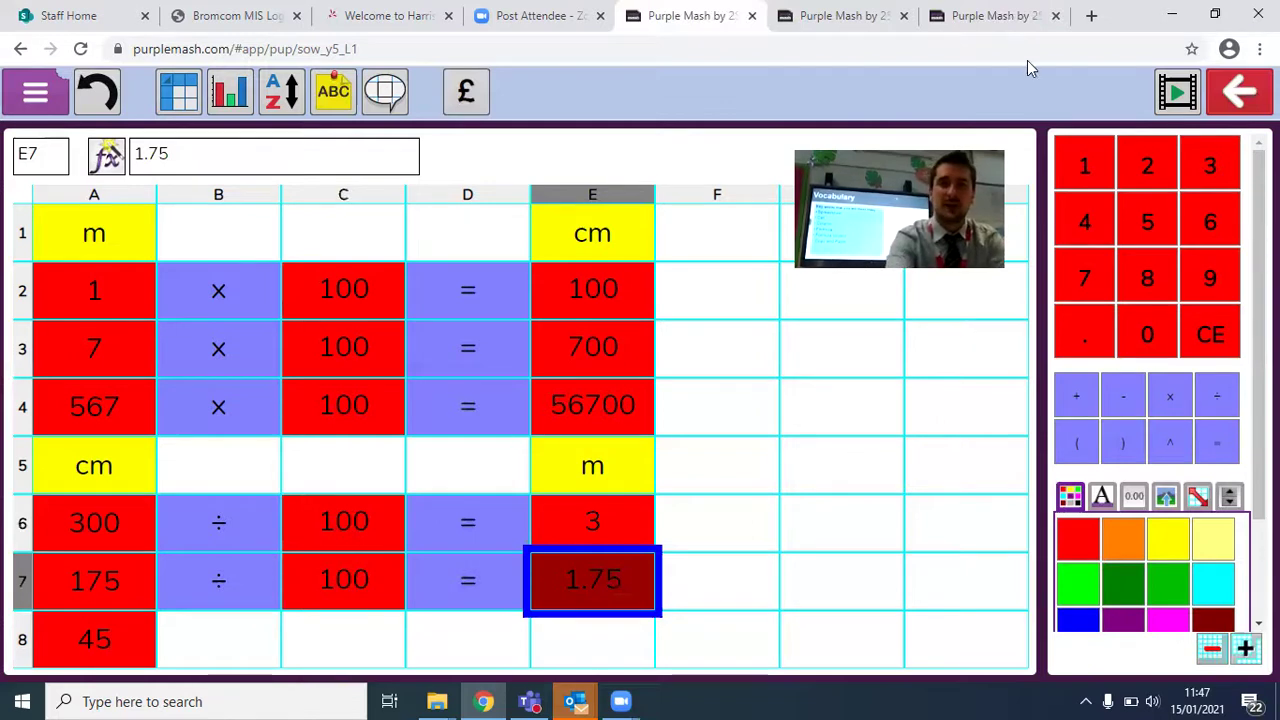
- Leave the conversion sheet and launch 2Calculate from the Purple Mash Tools collection
{"action": "left_click", "coordinate": [1240, 95]}
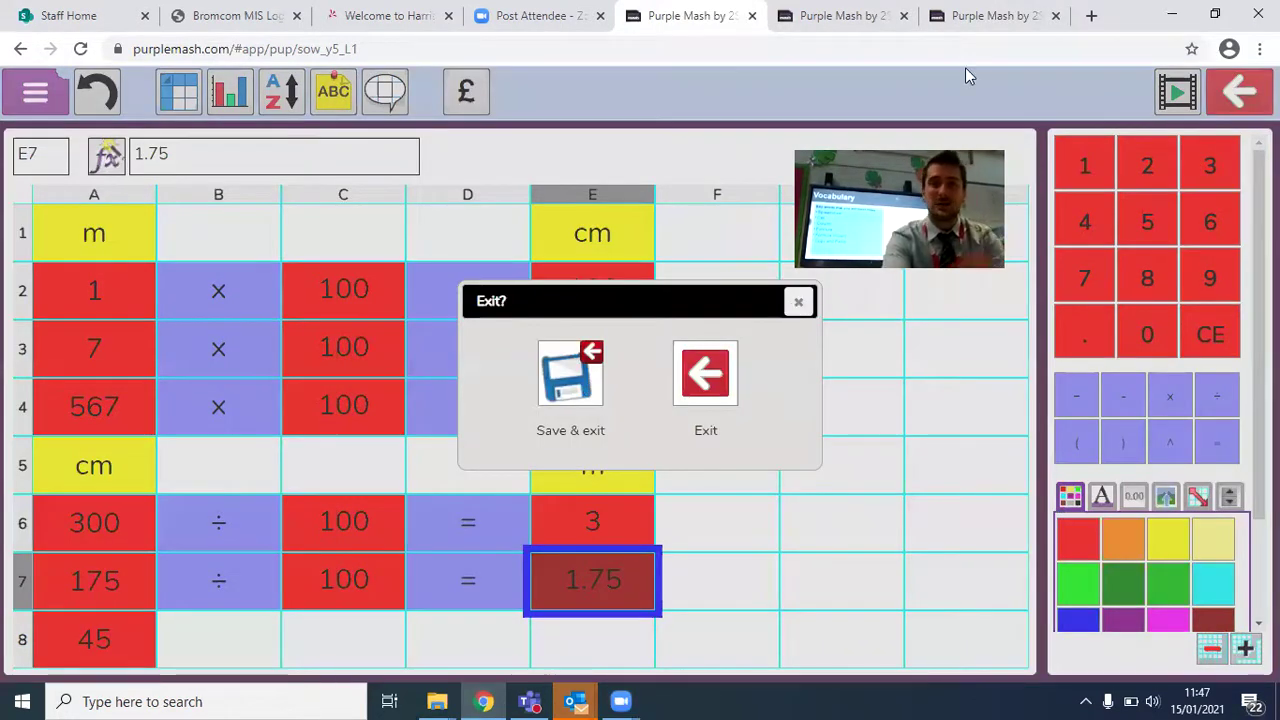
{"action": "key", "text": "Escape"}
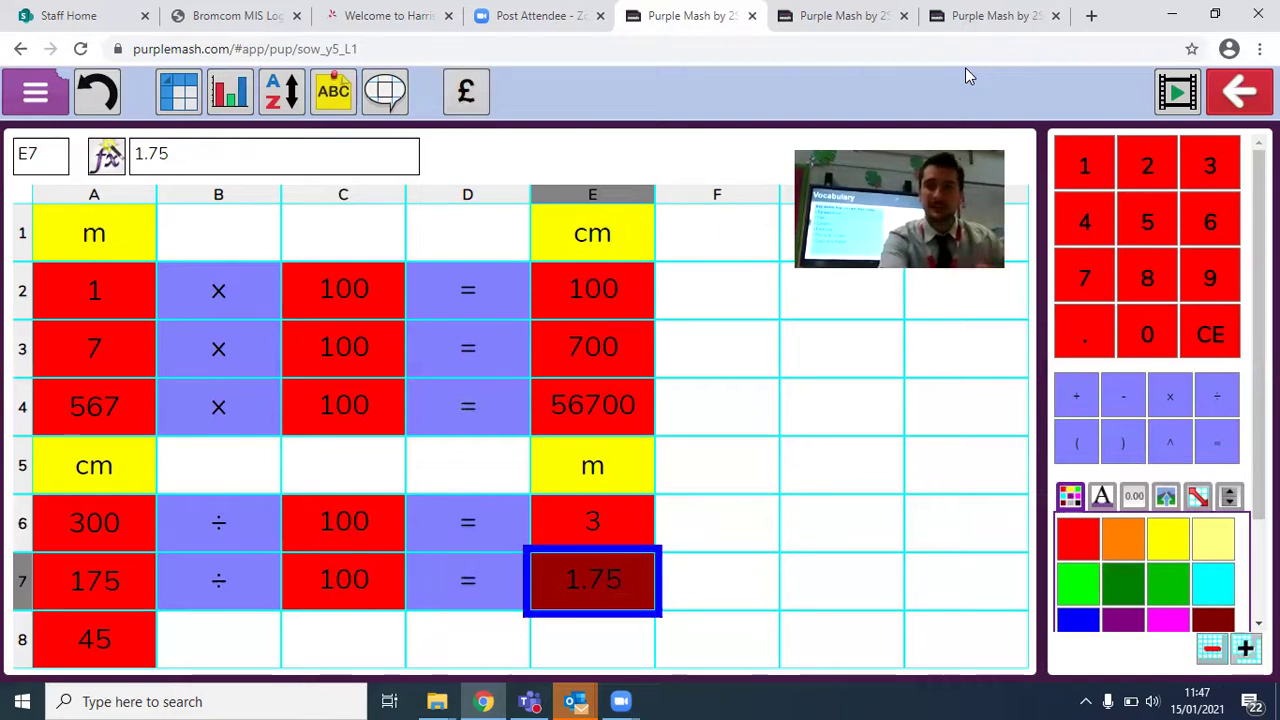
{"action": "key", "text": "ctrl+9"}
{"action": "left_click", "coordinate": [170, 330]}
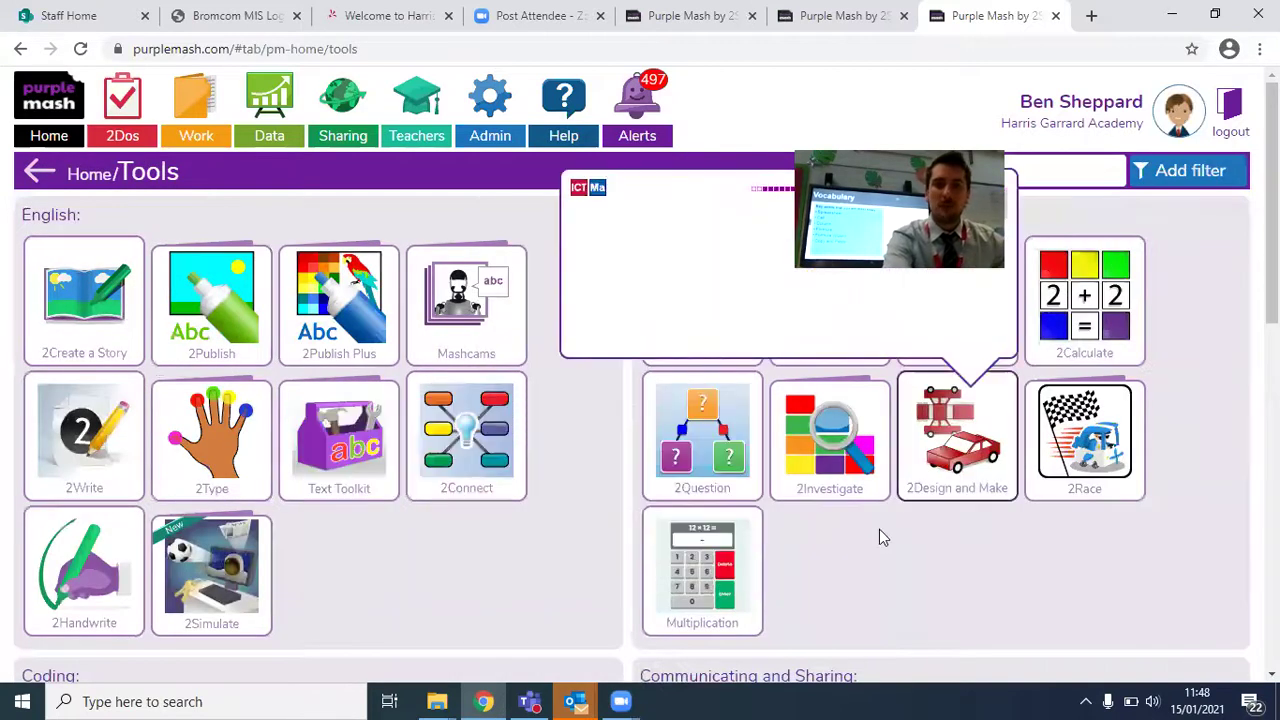
{"action": "mouse_move", "coordinate": [1078, 340]}
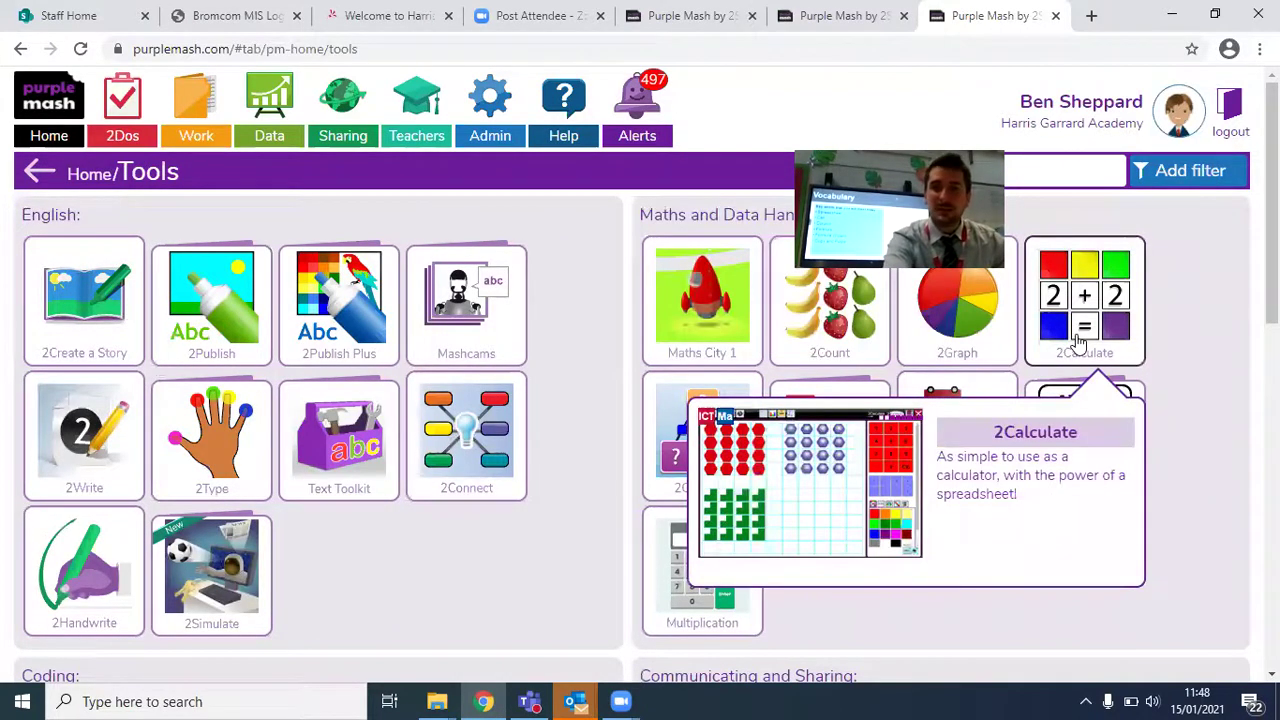
{"action": "left_click", "coordinate": [1078, 340]}
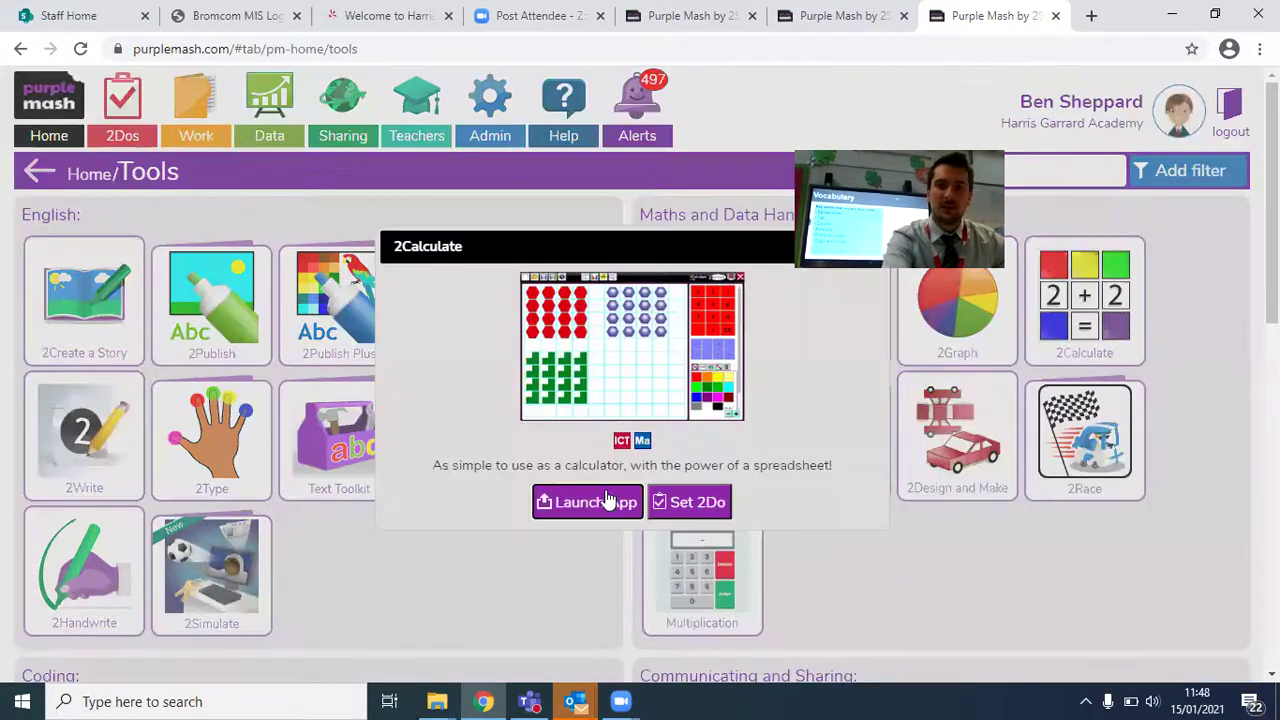
{"action": "left_click", "coordinate": [596, 502]}
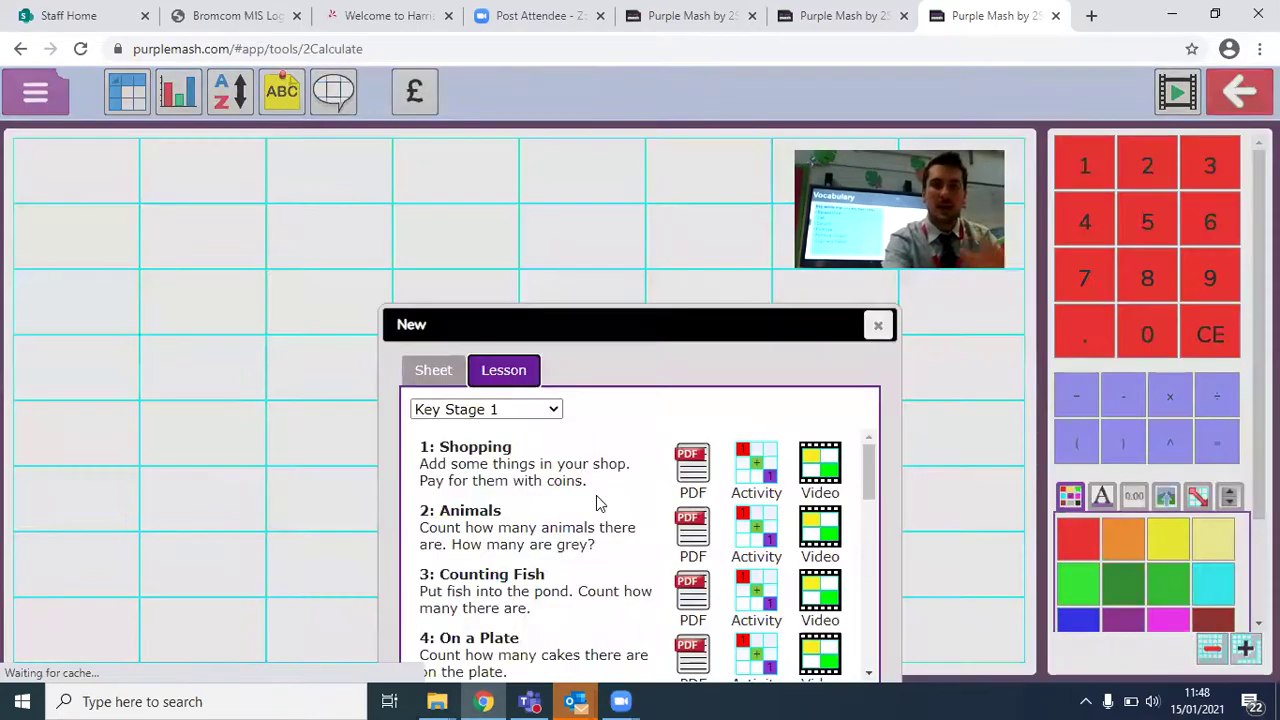
- Create a new empty sheet with column letters and row numbers shown
{"action": "left_click_drag", "start_coordinate": [574, 323], "coordinate": [513, 217]}
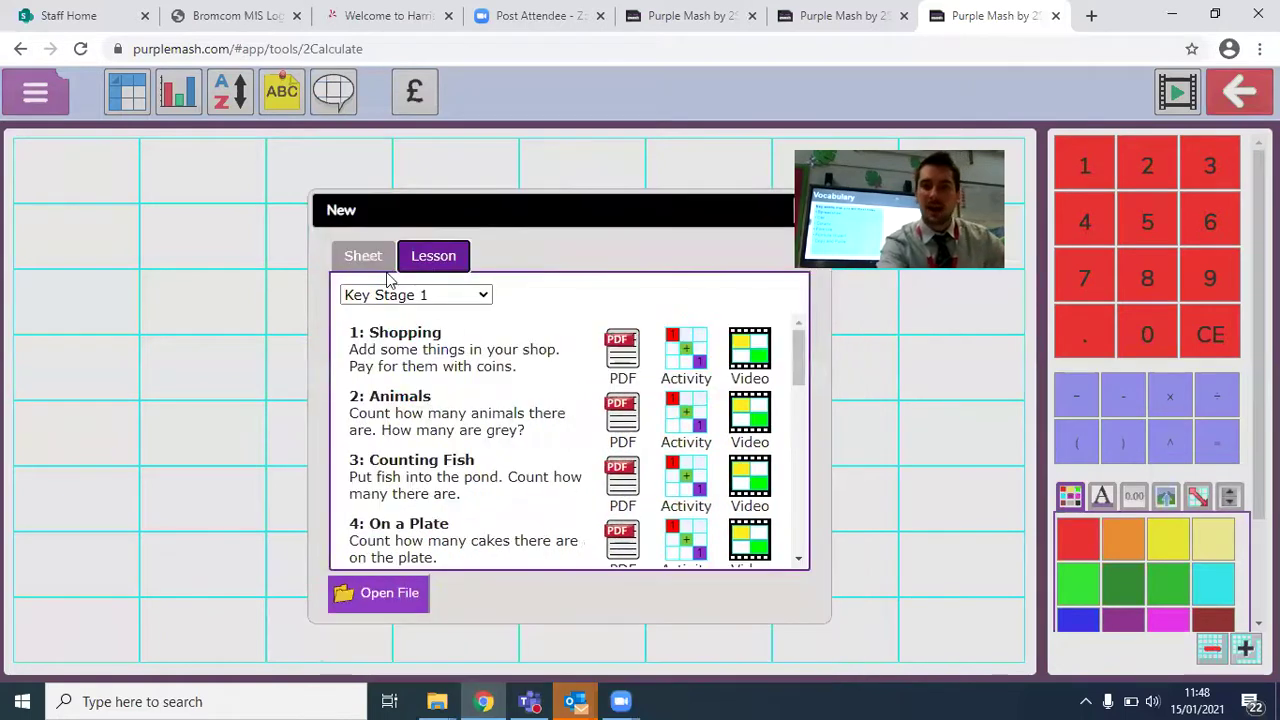
{"action": "left_click", "coordinate": [367, 257]}
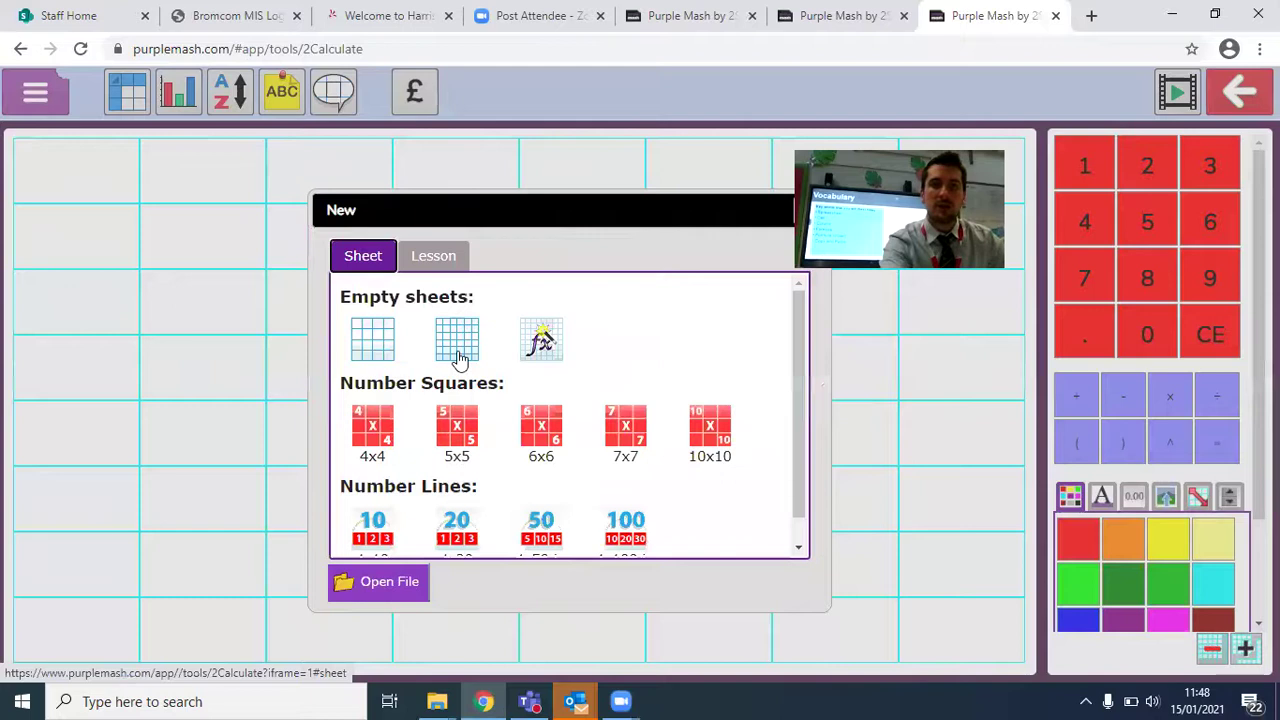
{"action": "left_click", "coordinate": [458, 345]}
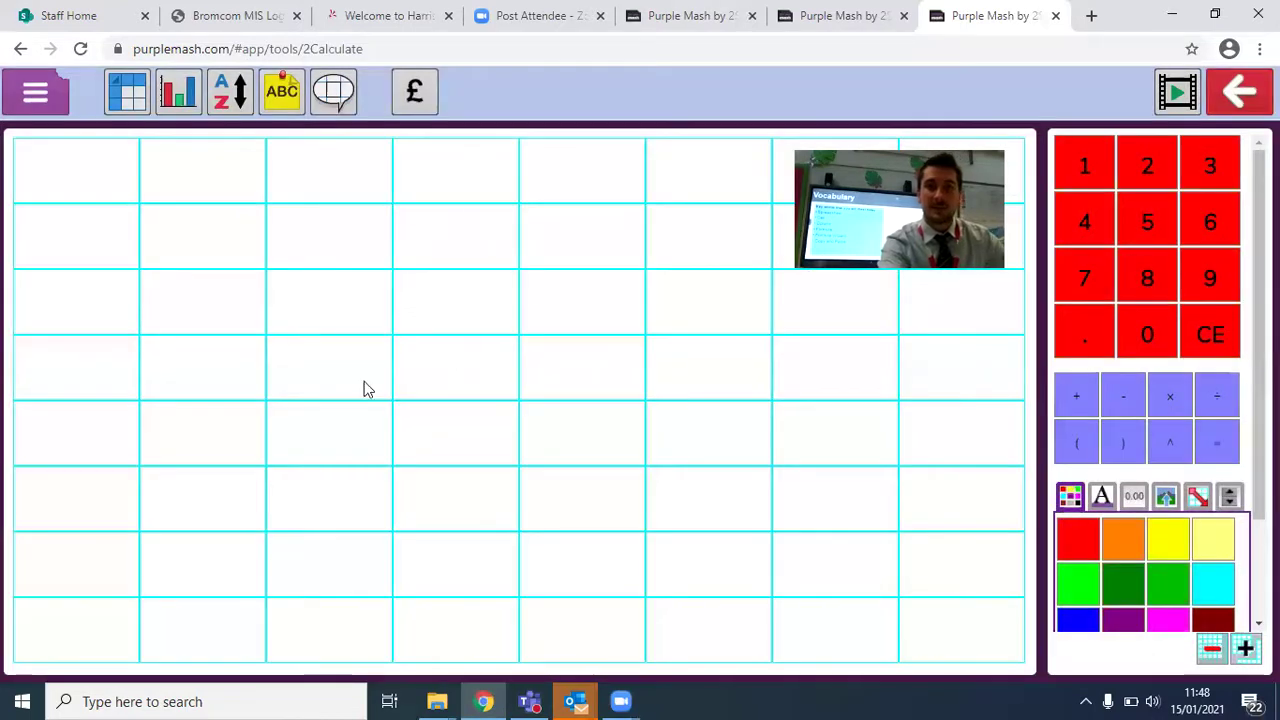
{"action": "left_click", "coordinate": [125, 98]}
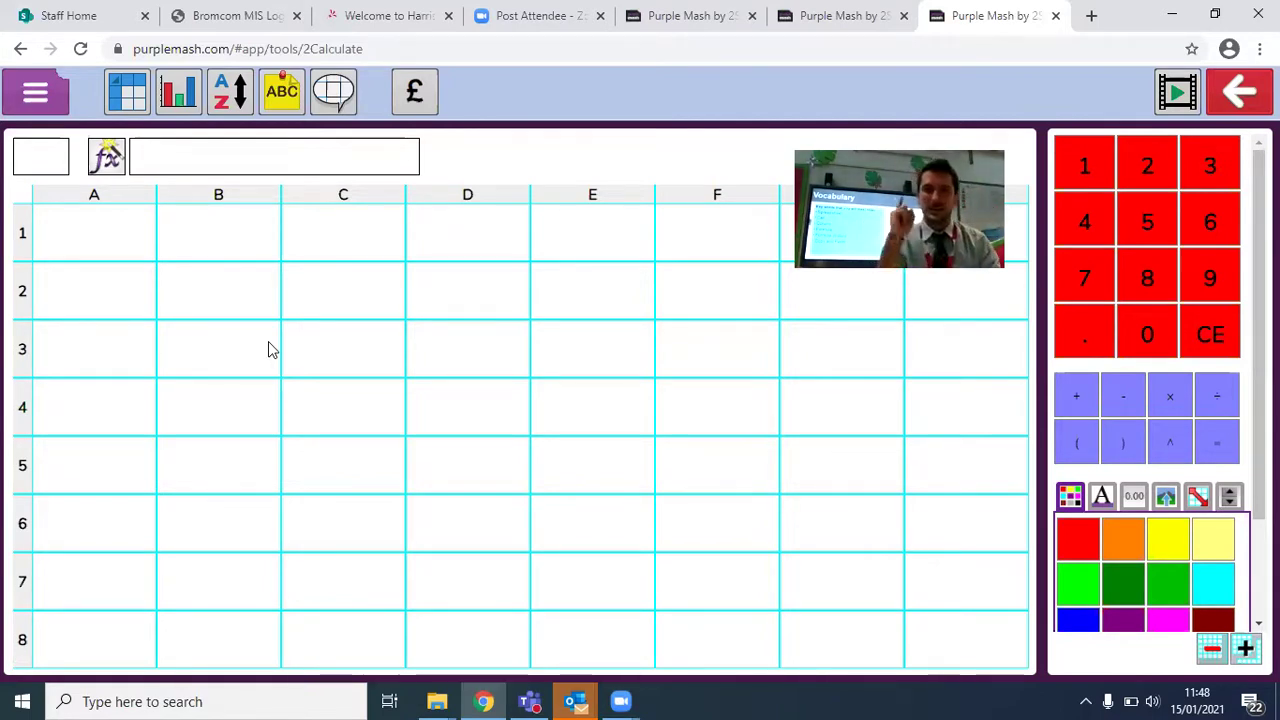
- Type headings cm and m in A1–B1, m and cm in D1–E1, and 100 in G1
{"action": "left_click", "coordinate": [80, 234]}
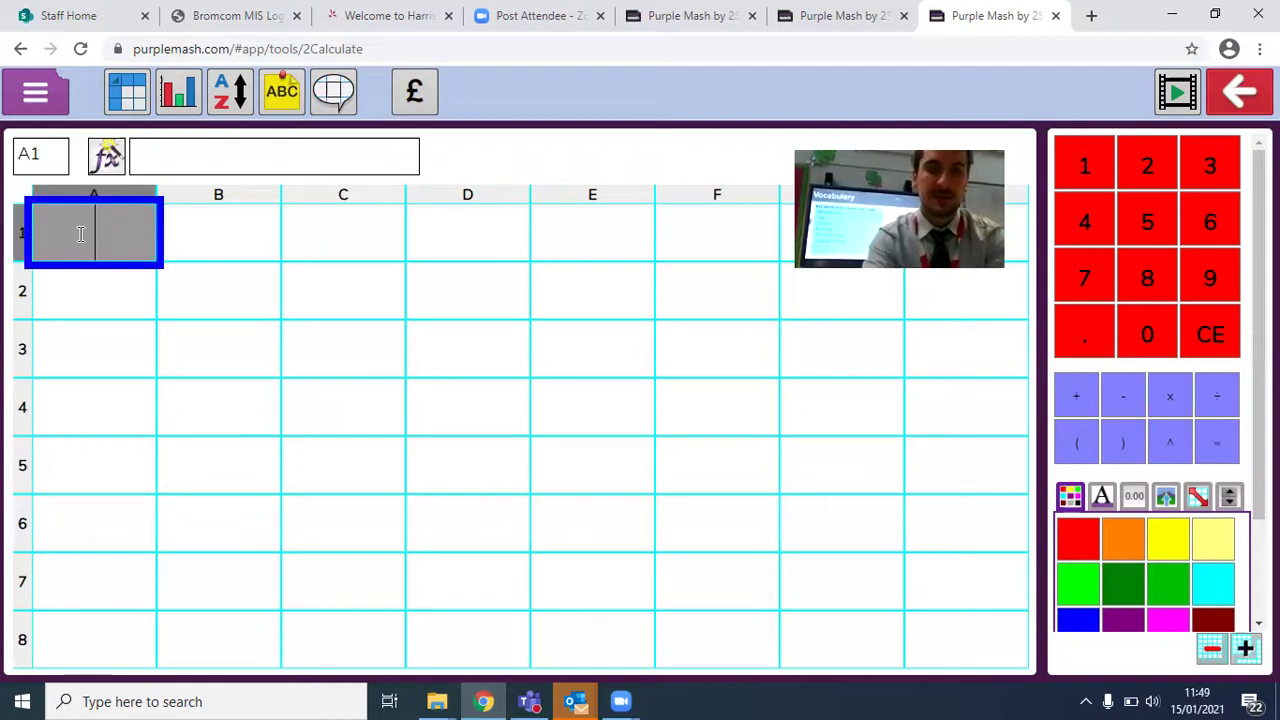
{"action": "type", "text": "cm"}
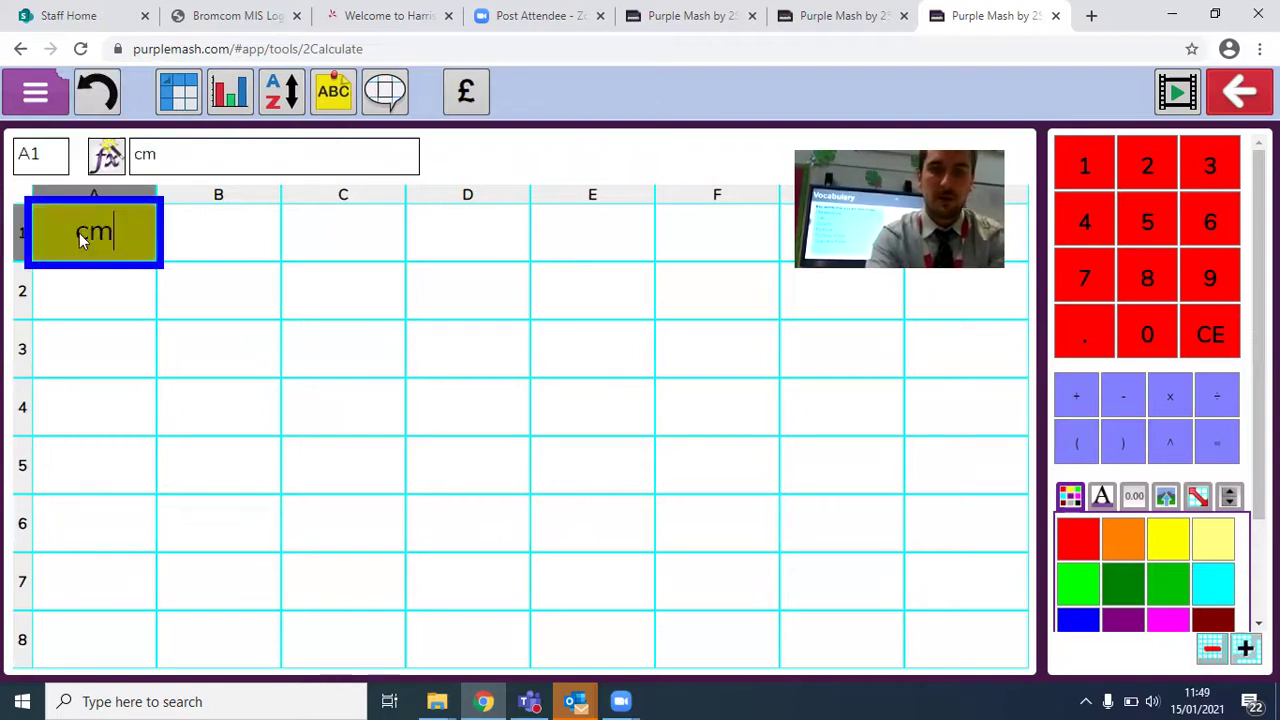
{"action": "key", "text": "Tab"}
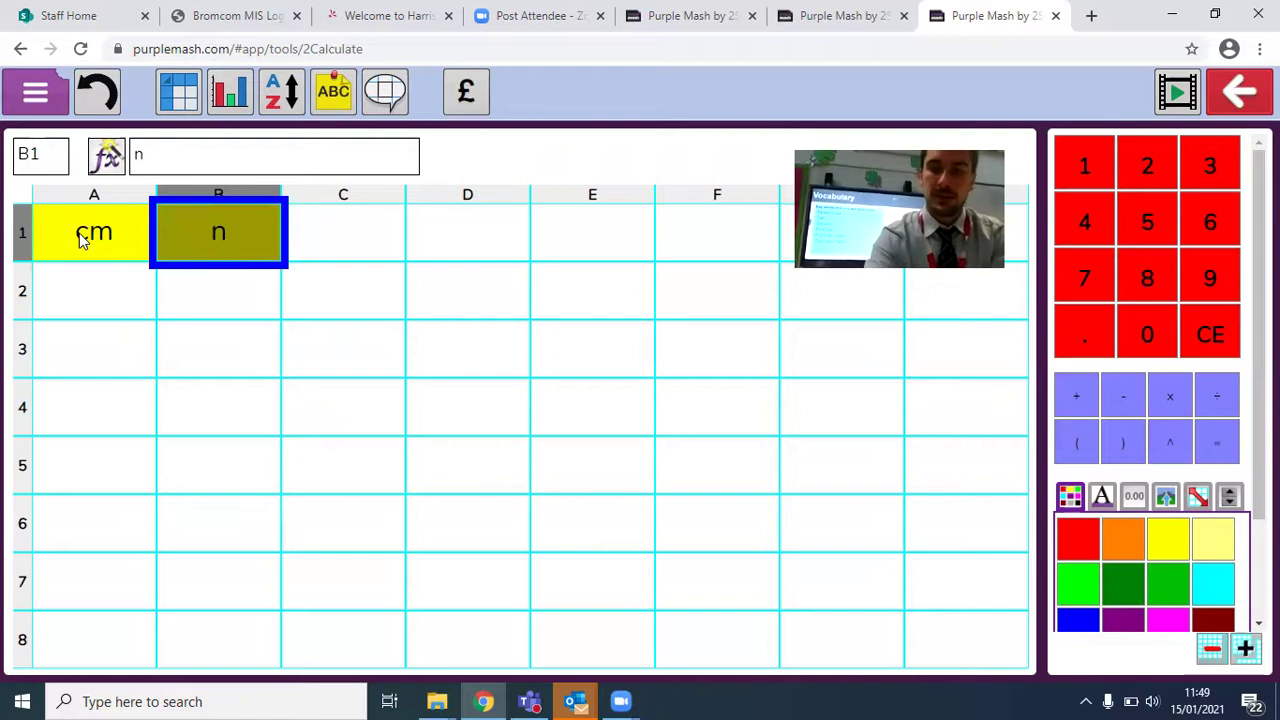
{"action": "type", "text": "m"}
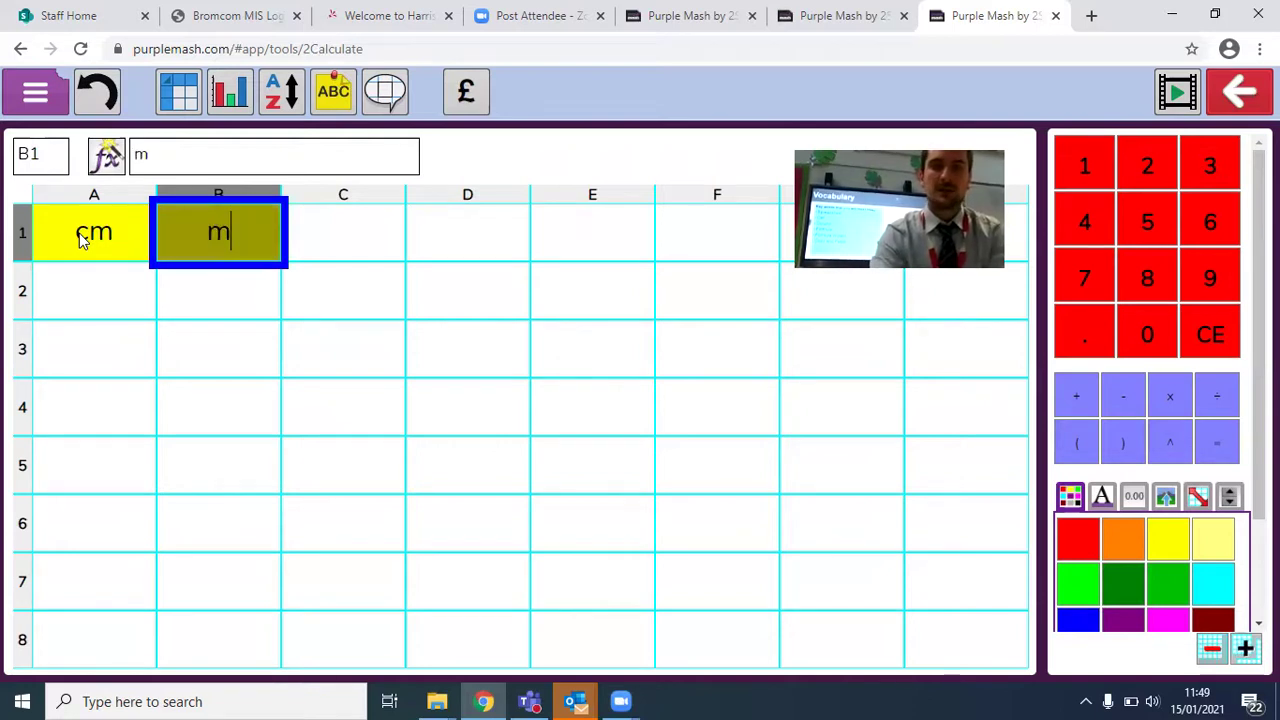
{"action": "key", "text": "Tab"}
{"action": "key", "text": "Tab"}
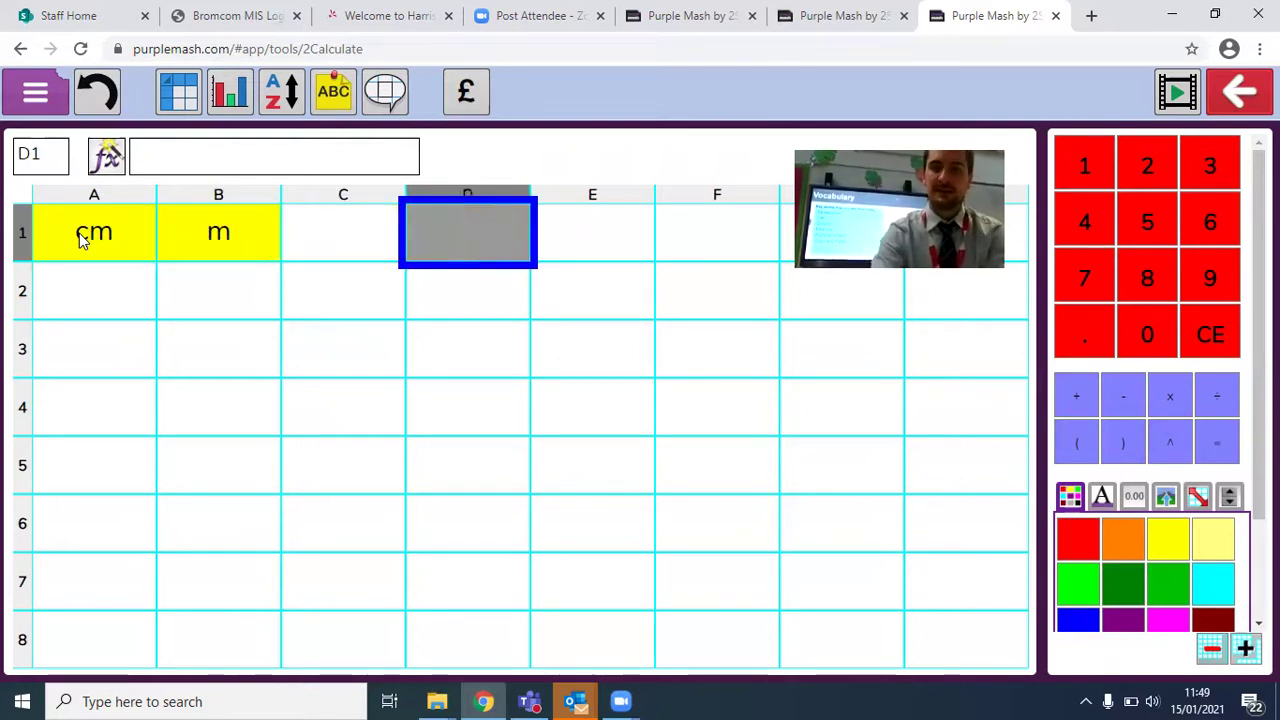
{"action": "type", "text": "m"}
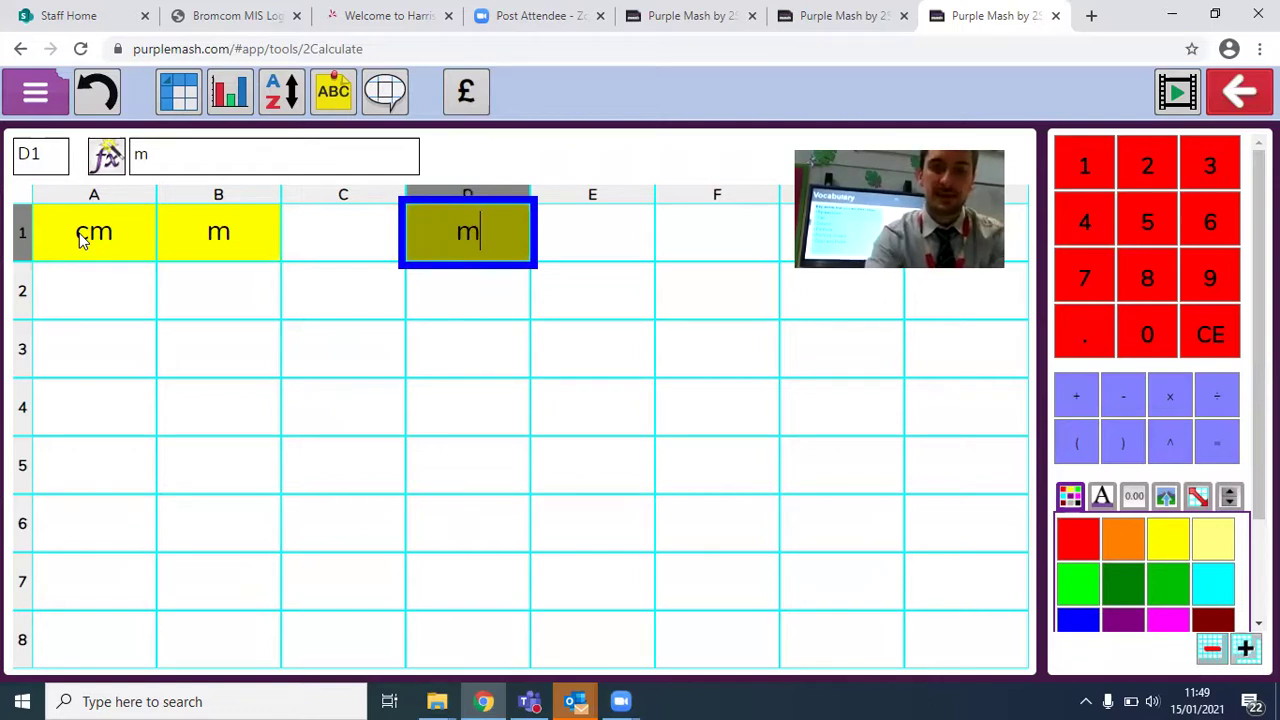
{"action": "key", "text": "Tab"}
{"action": "type", "text": "cm"}
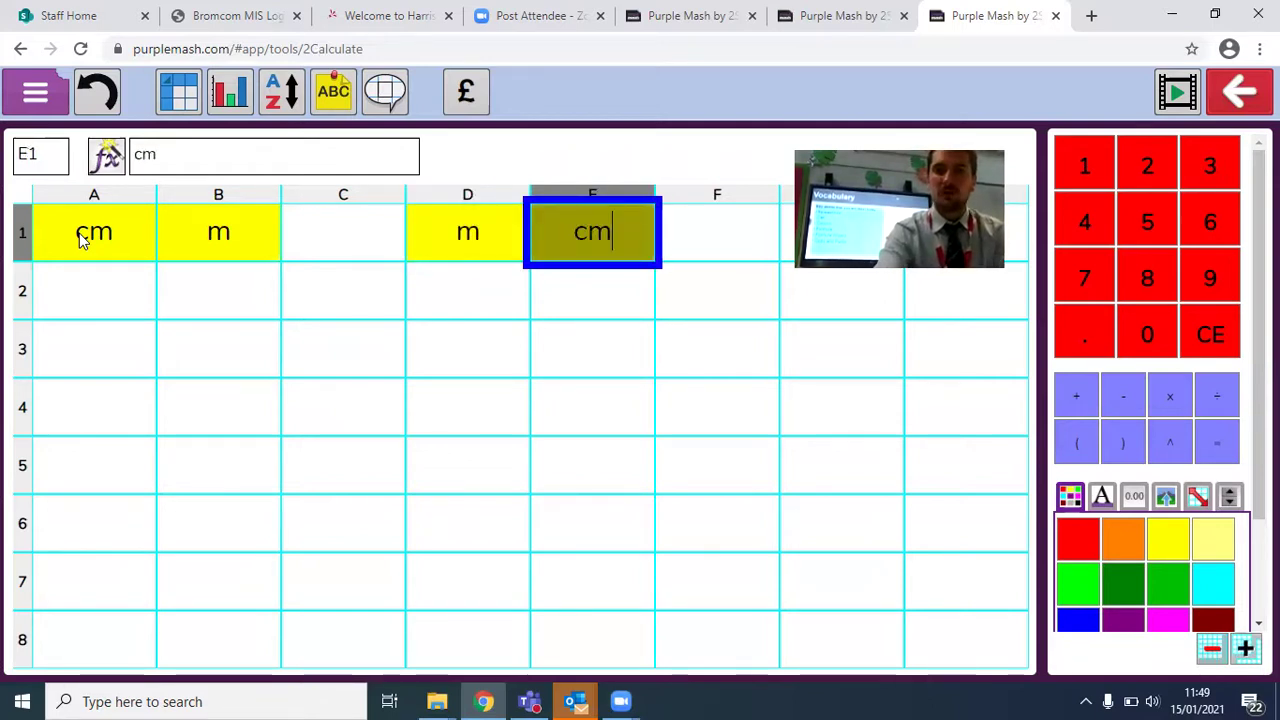
{"action": "key", "text": "Tab"}
{"action": "key", "text": "Tab"}
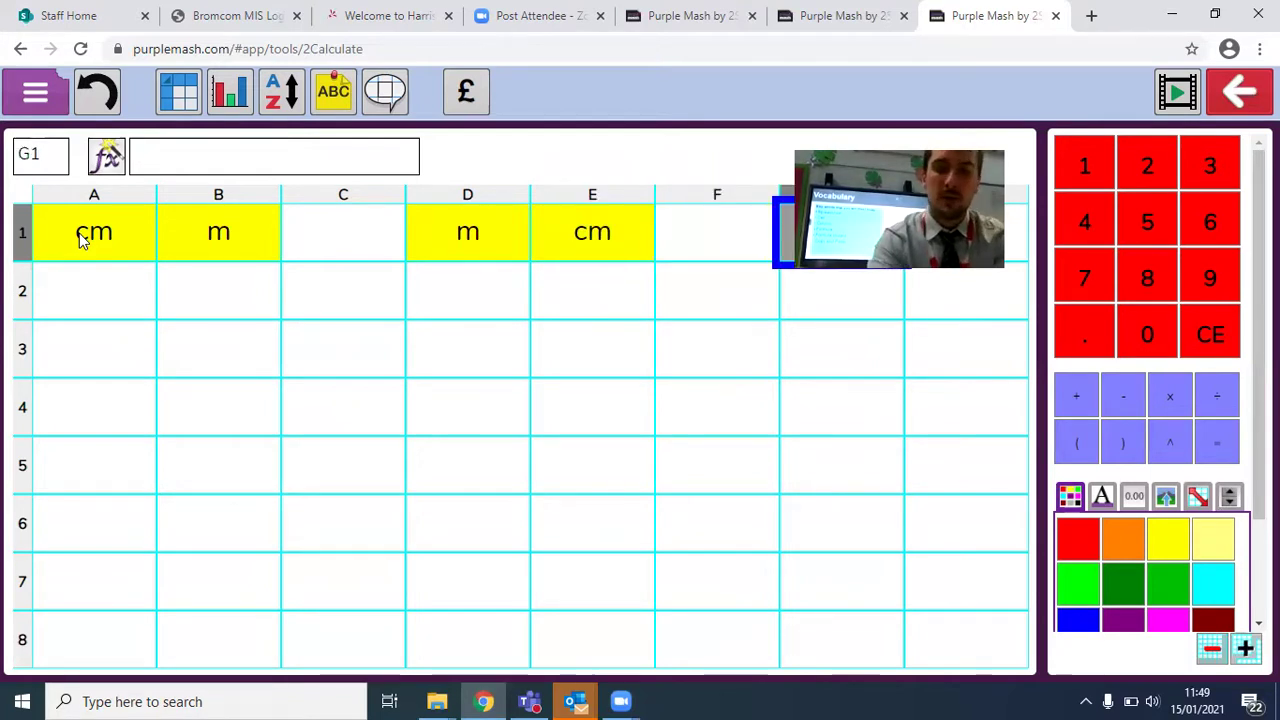
{"action": "type", "text": "100"}
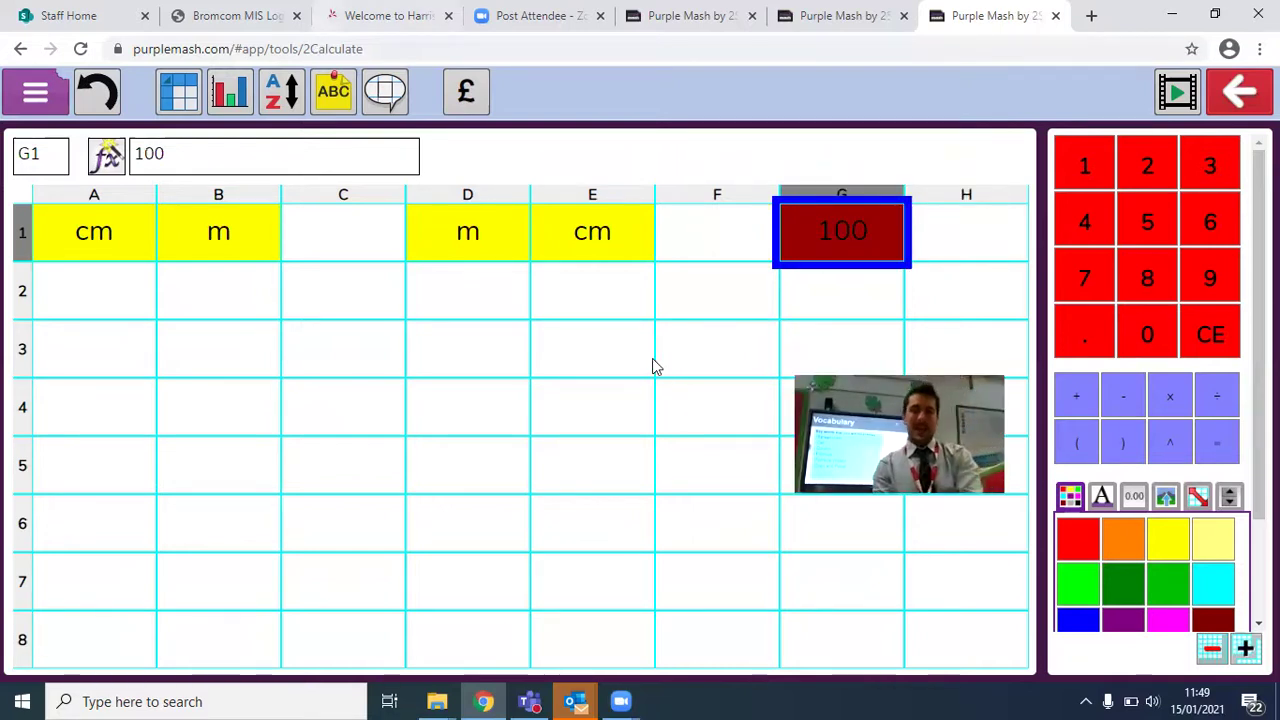
{"action": "key", "text": "Left"}
{"action": "key", "text": "Down"}
{"action": "key", "text": "Down"}
{"action": "key", "text": "Down"}
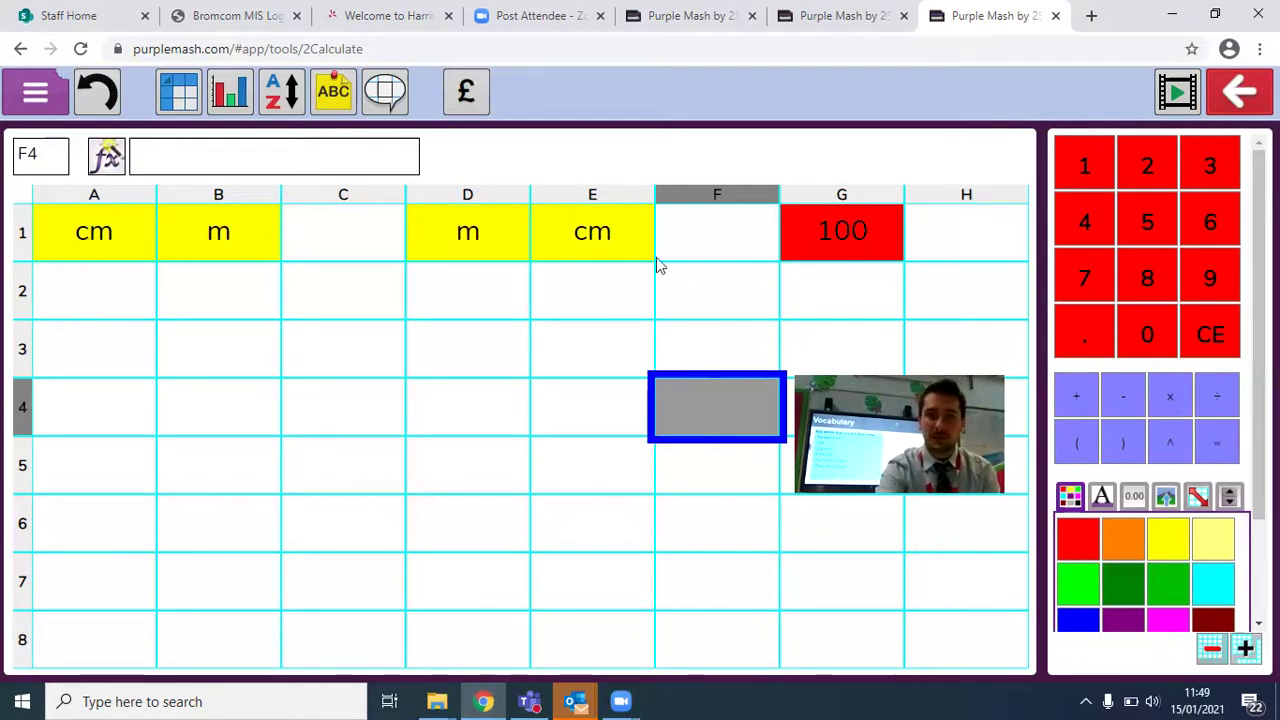
- Enter 250 in cell A2 and select B2
{"action": "left_click", "coordinate": [107, 293]}
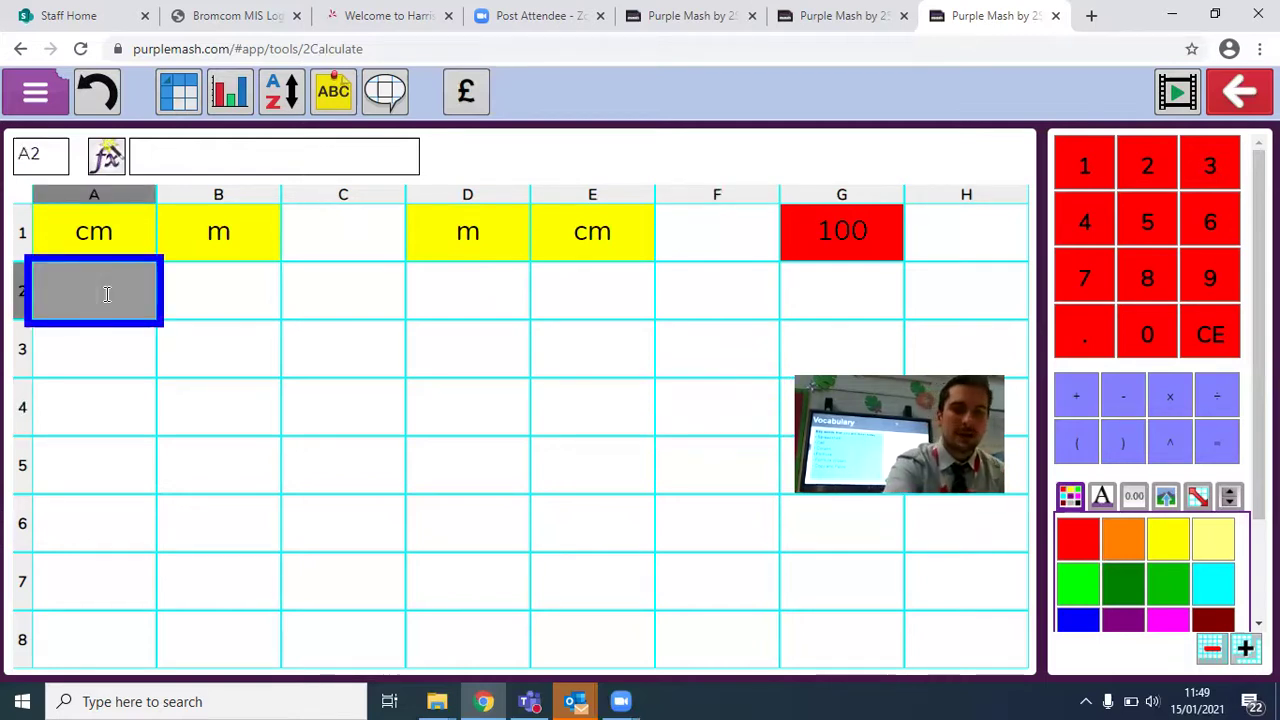
{"action": "type", "text": "2"}
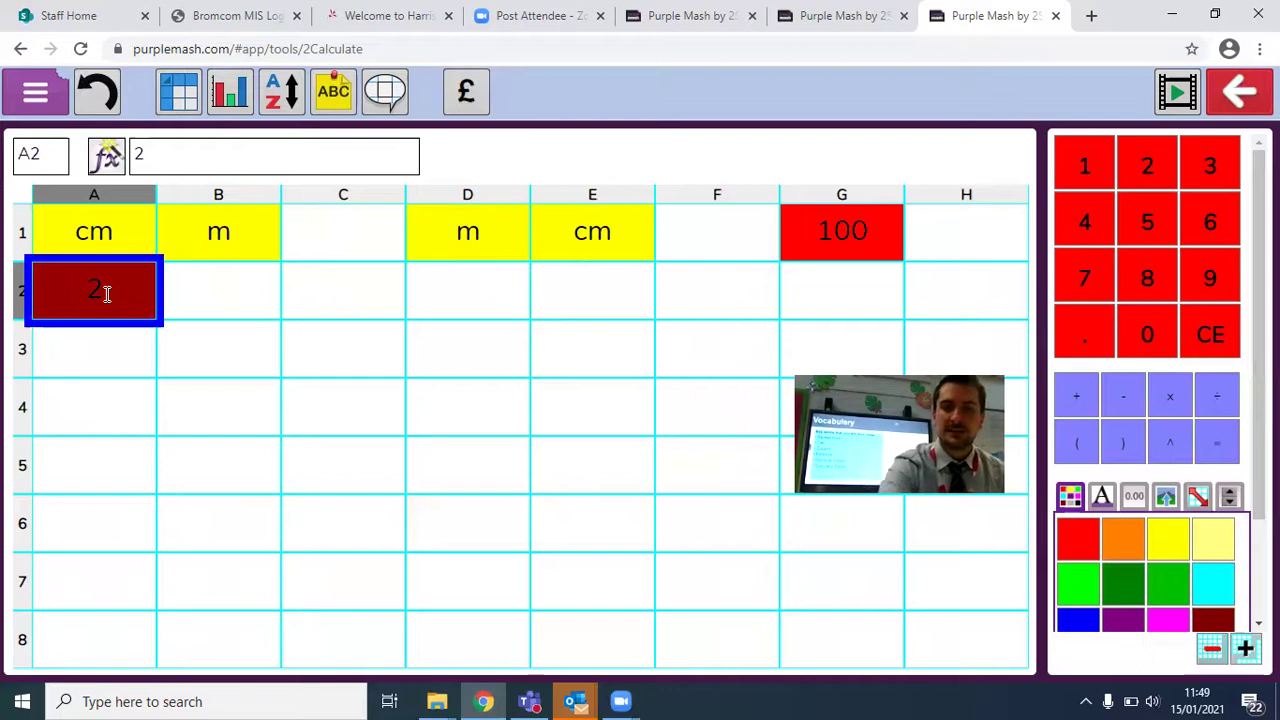
{"action": "type", "text": "50"}
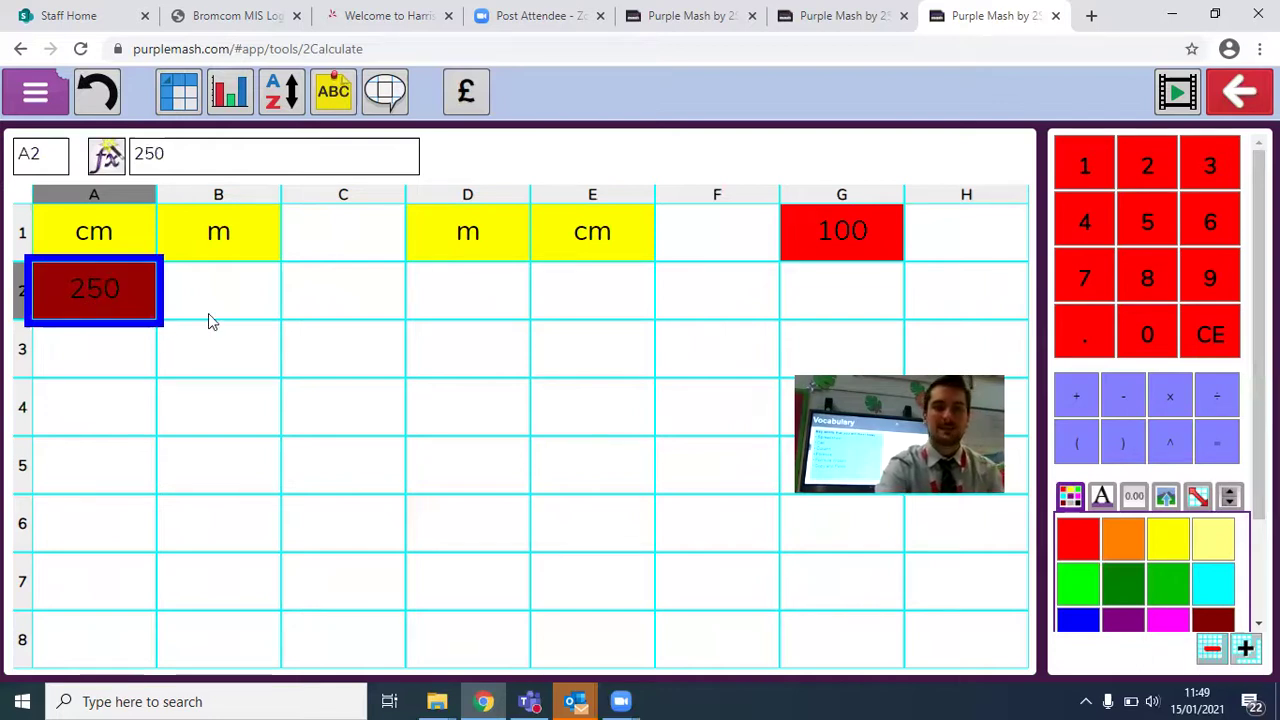
{"action": "left_click", "coordinate": [212, 292]}
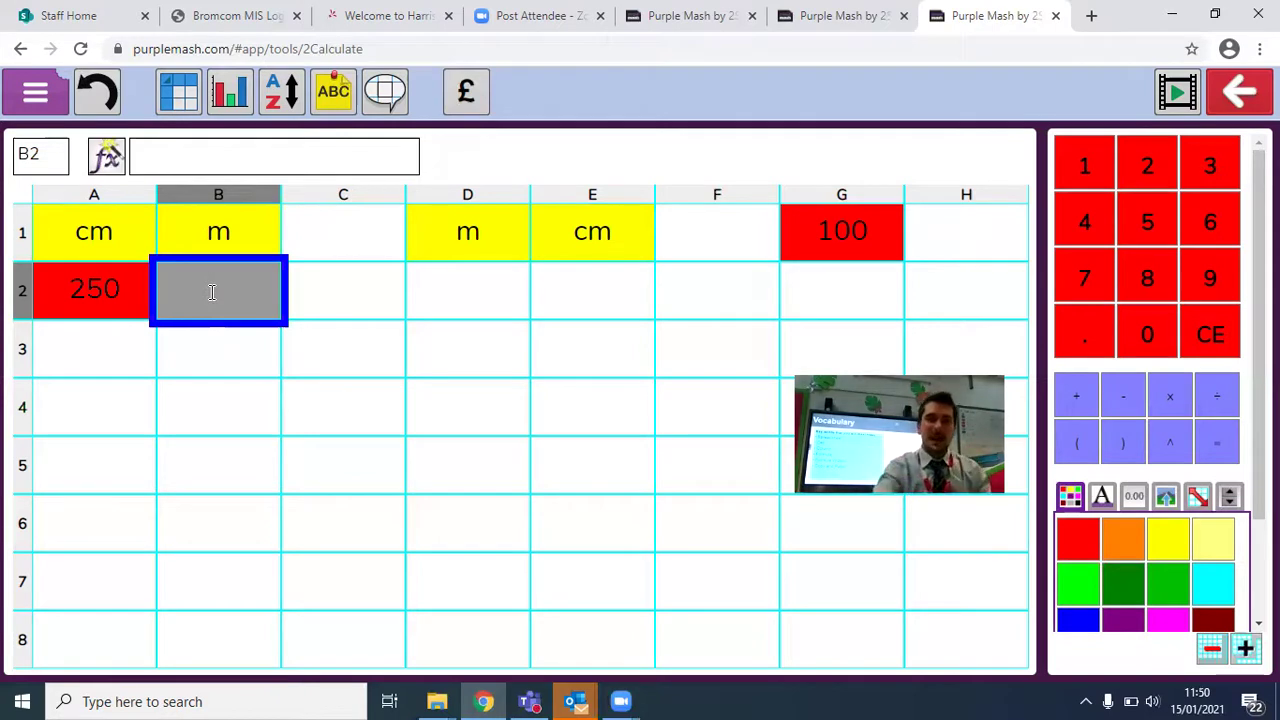
{"action": "left_click", "coordinate": [108, 160]}
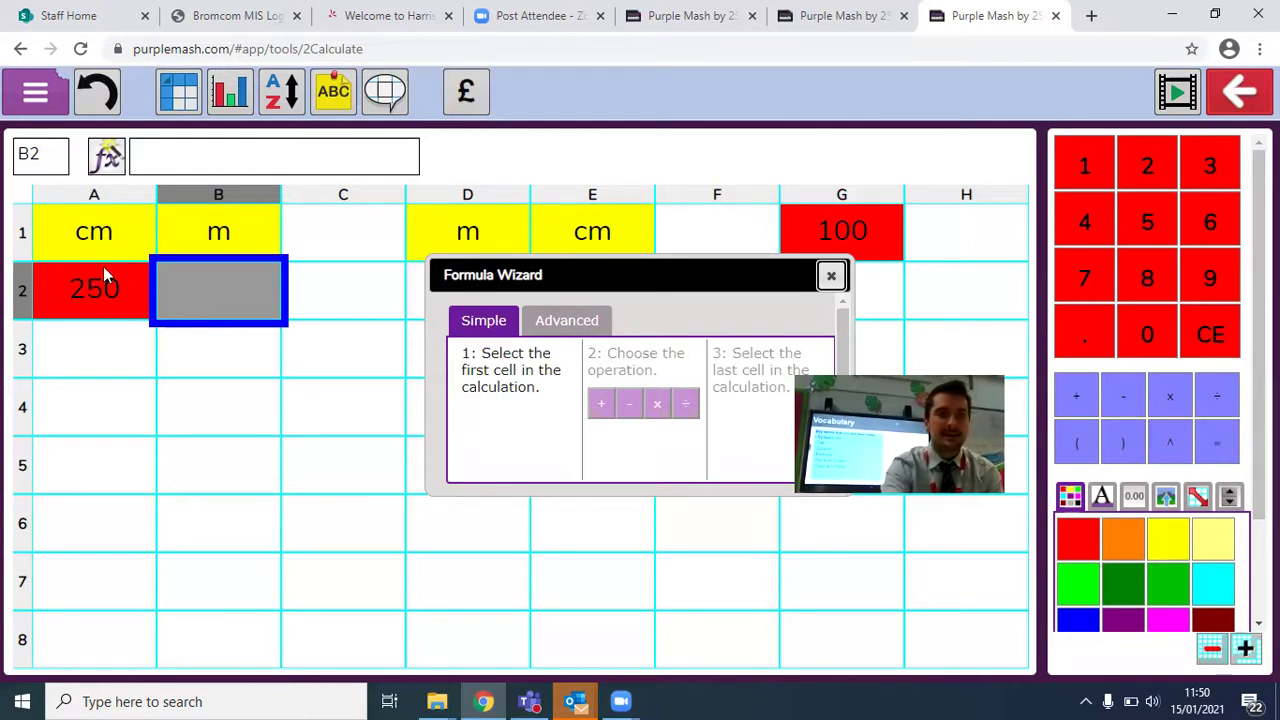
{"action": "left_click", "coordinate": [95, 297]}
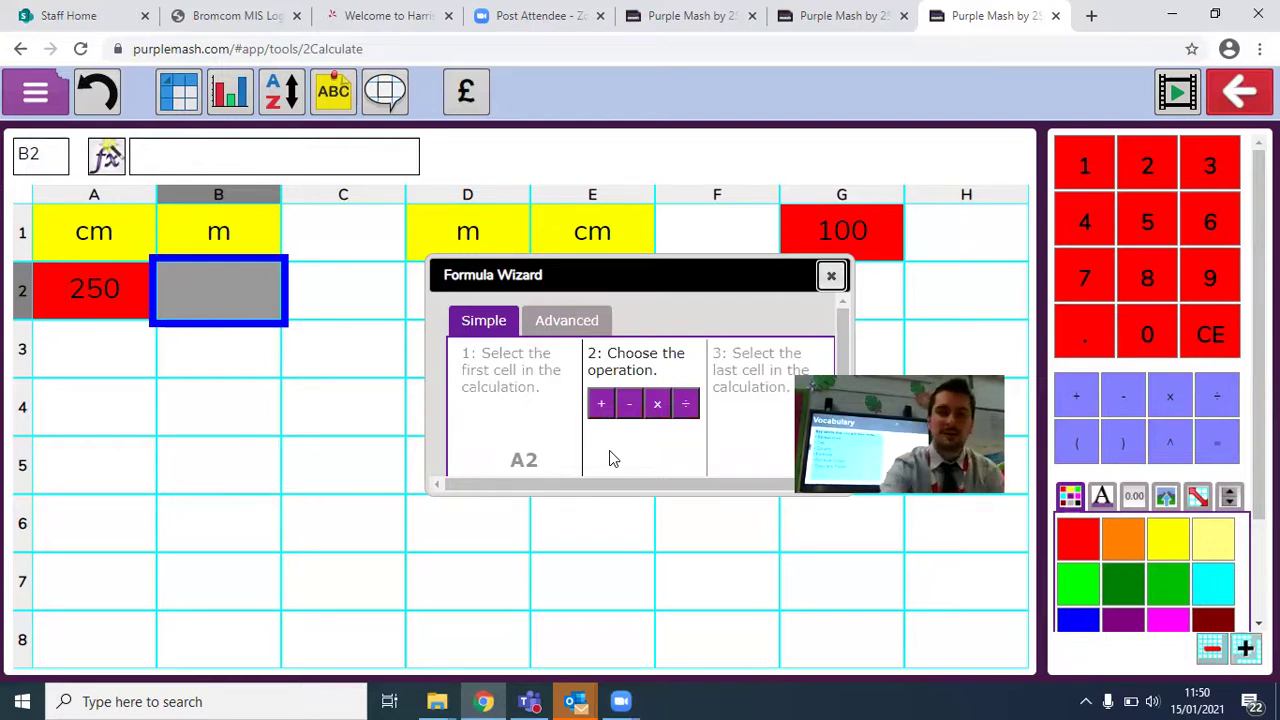
{"action": "left_click", "coordinate": [601, 408]}
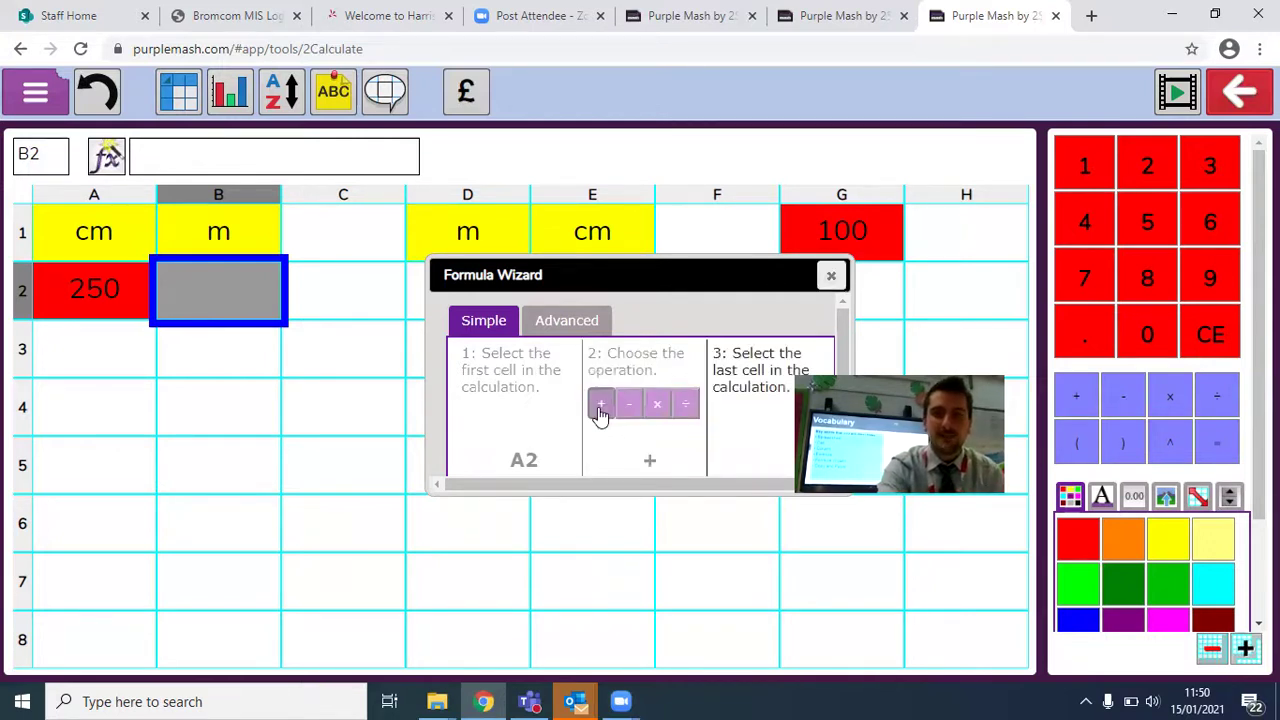
{"action": "left_click", "coordinate": [833, 276]}
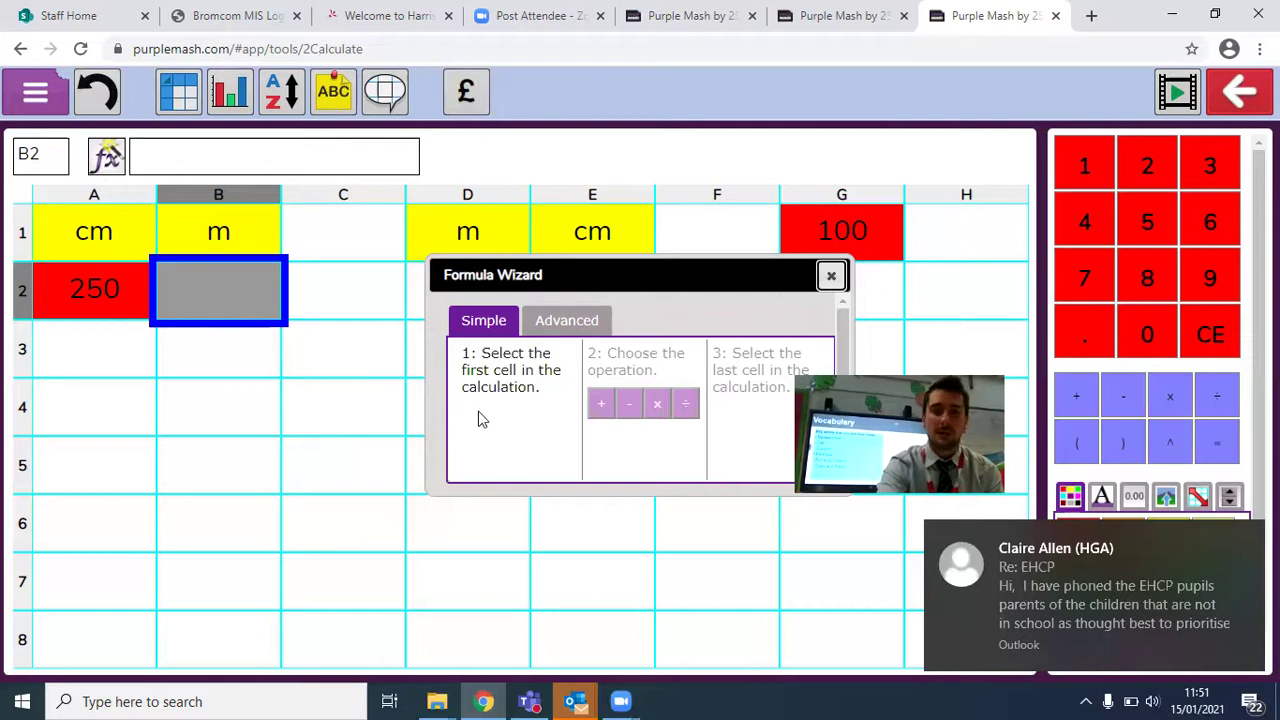
{"action": "left_click", "coordinate": [97, 311]}
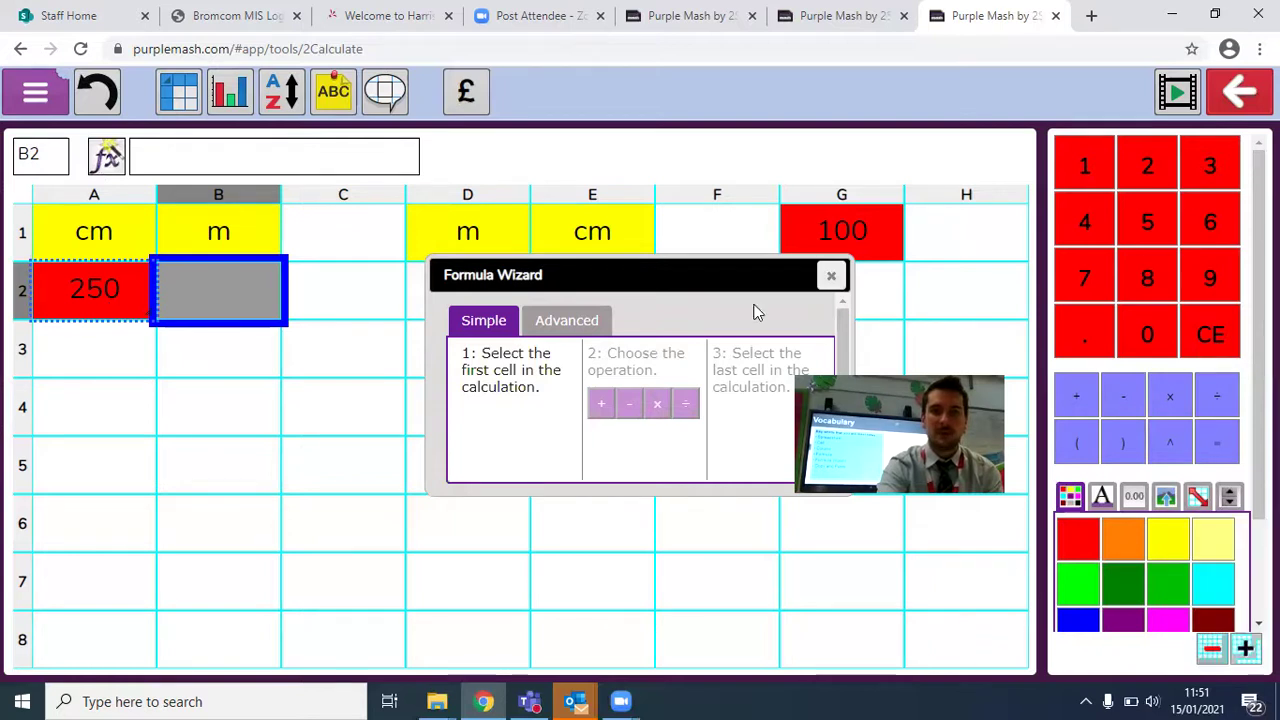
{"action": "left_click", "coordinate": [830, 276]}
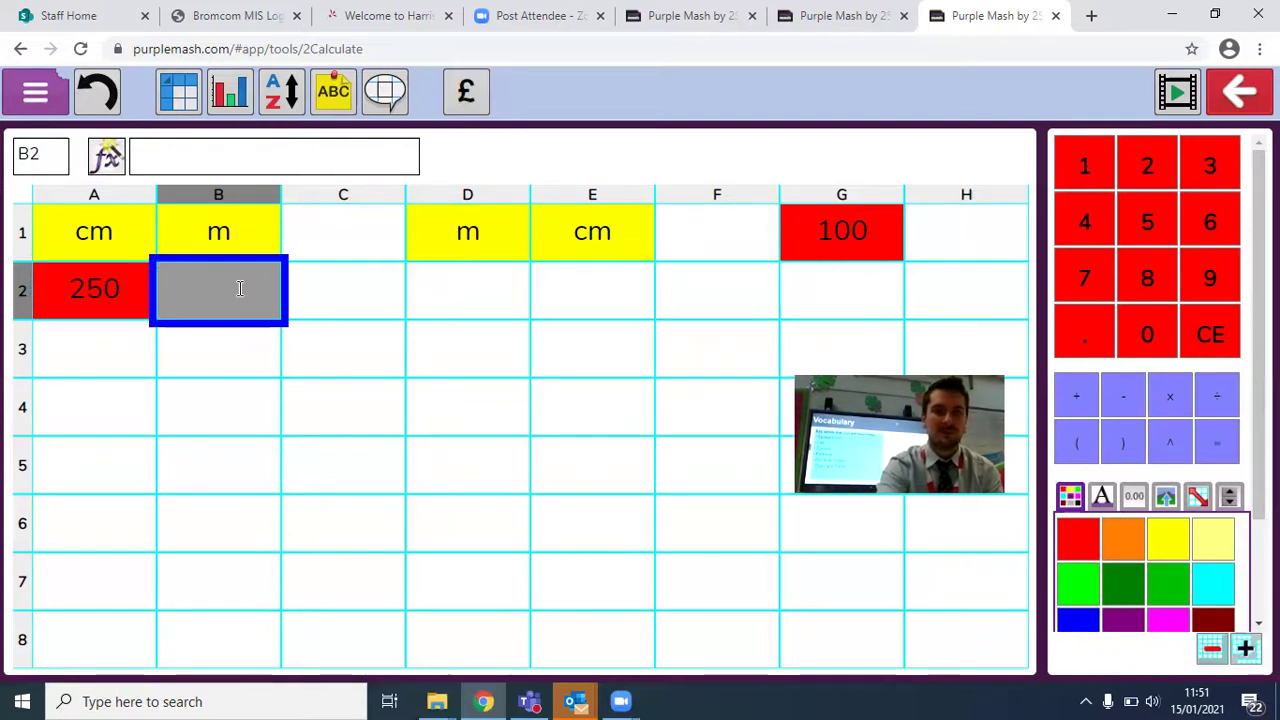
{"action": "left_click", "coordinate": [106, 157]}
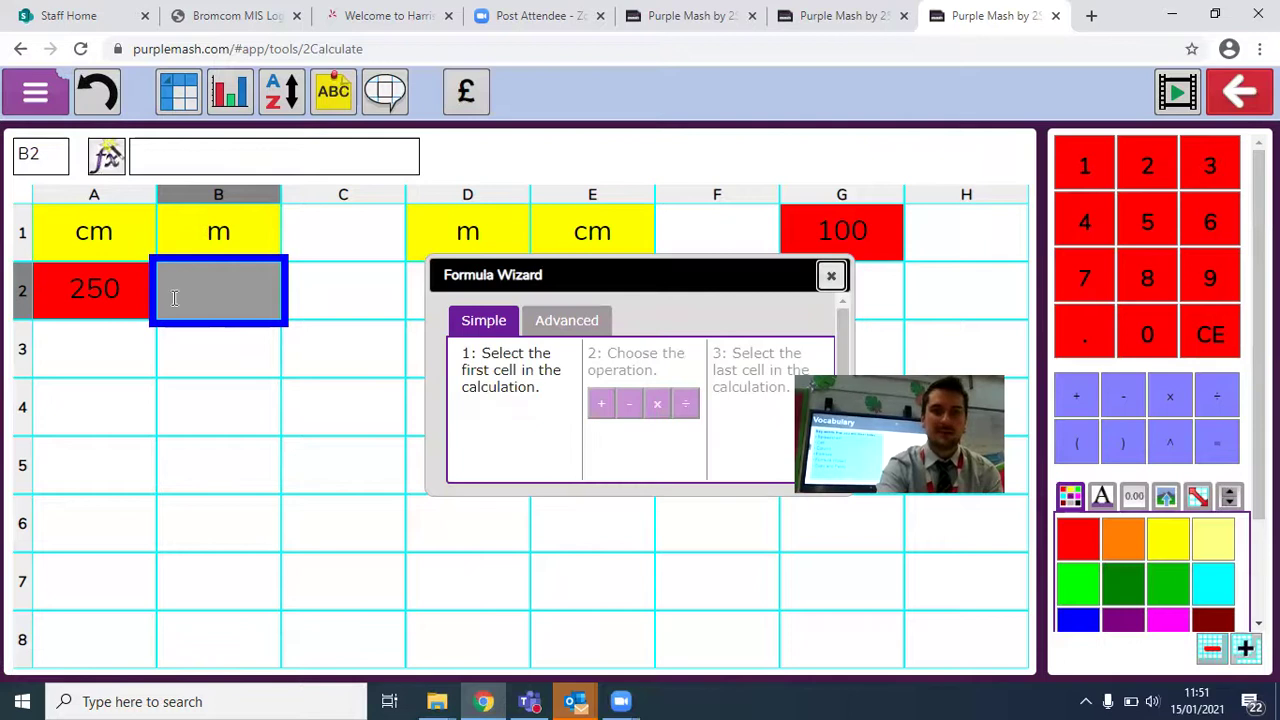
{"action": "left_click", "coordinate": [94, 286]}
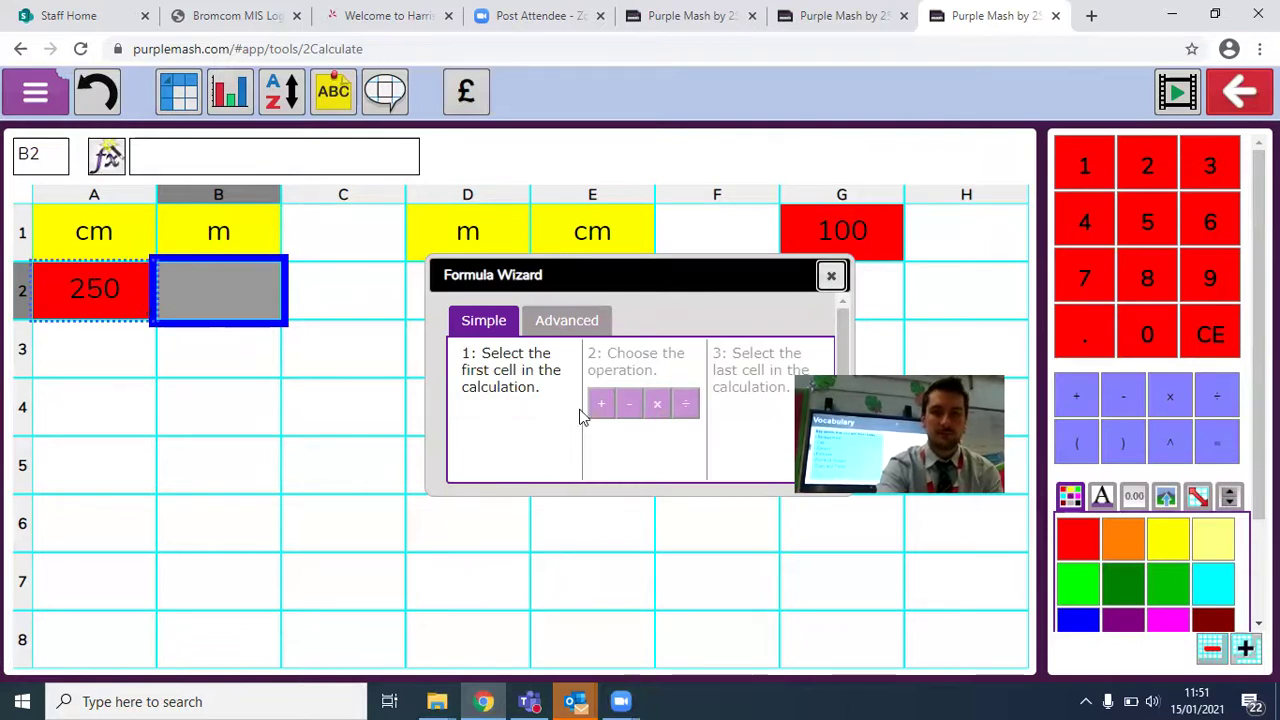
{"action": "double_click", "coordinate": [89, 334]}
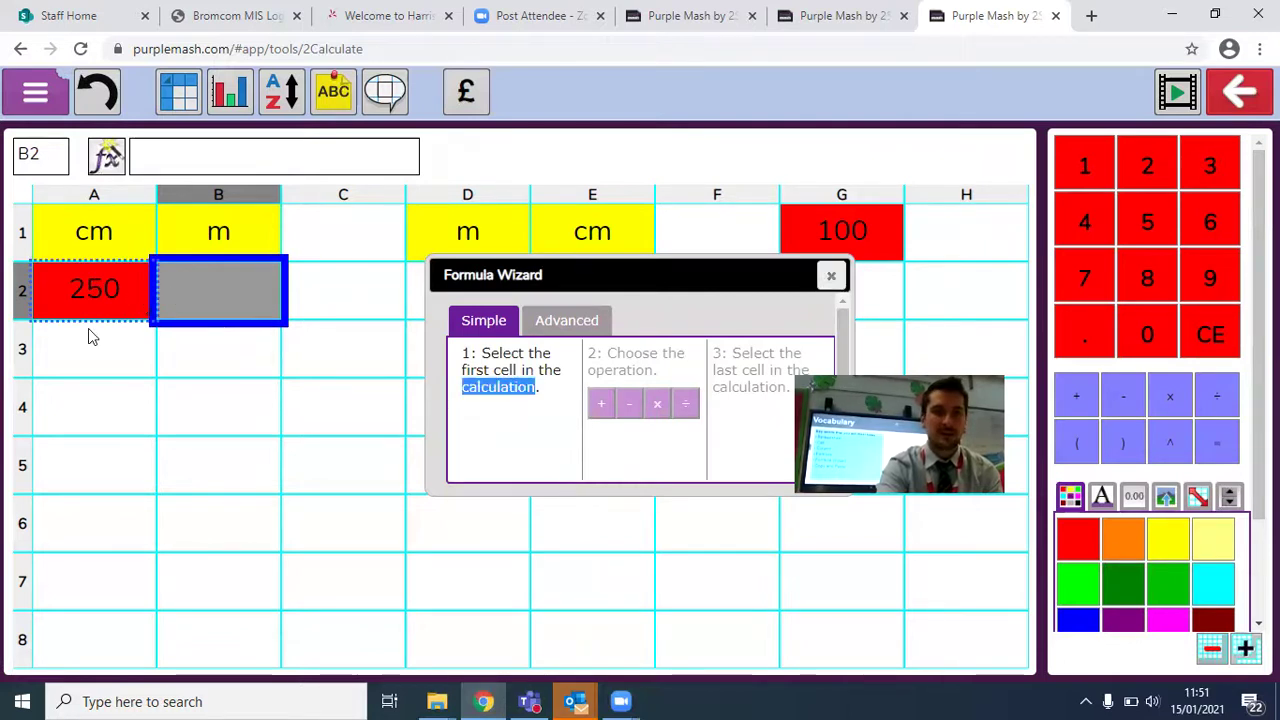
{"action": "left_click", "coordinate": [600, 425]}
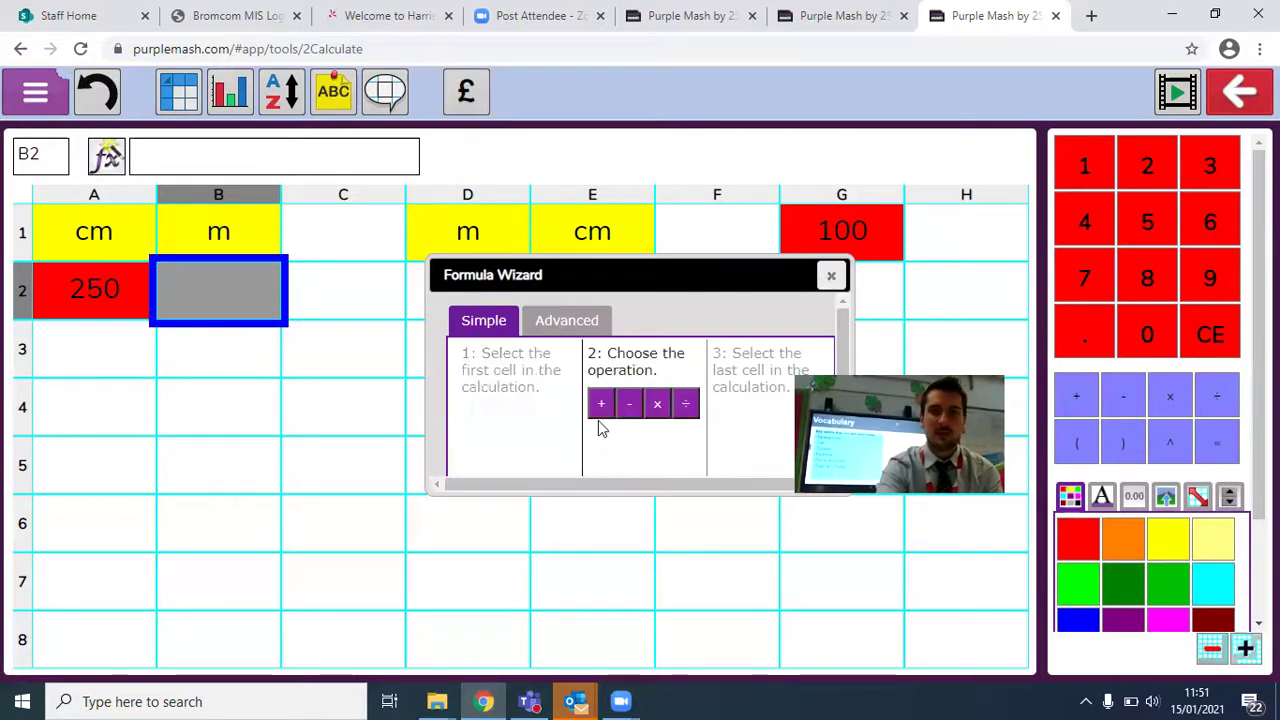
{"action": "left_click", "coordinate": [686, 410]}
{"action": "left_click", "coordinate": [110, 310]}
{"action": "left_click", "coordinate": [831, 275]}
- Clear the 250 from cell A2
{"action": "left_click", "coordinate": [210, 372]}
{"action": "left_click", "coordinate": [207, 359]}
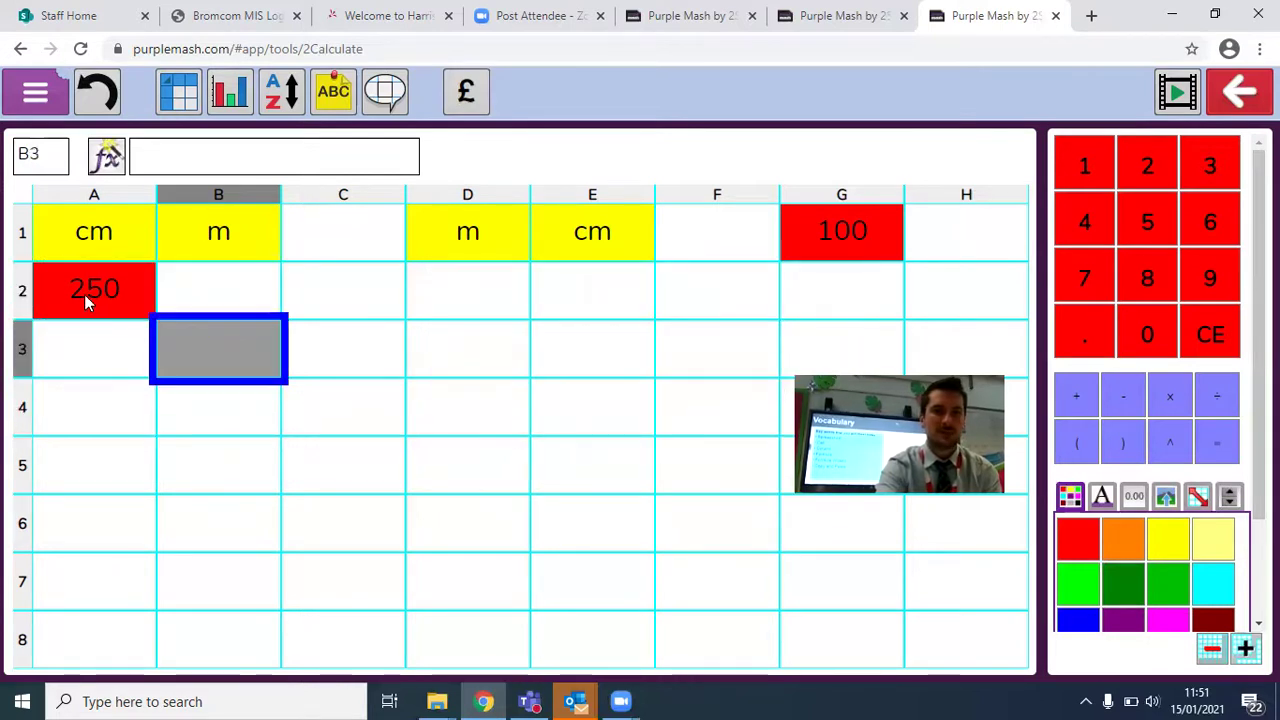
{"action": "left_click", "coordinate": [150, 286]}
{"action": "key", "text": "Delete"}
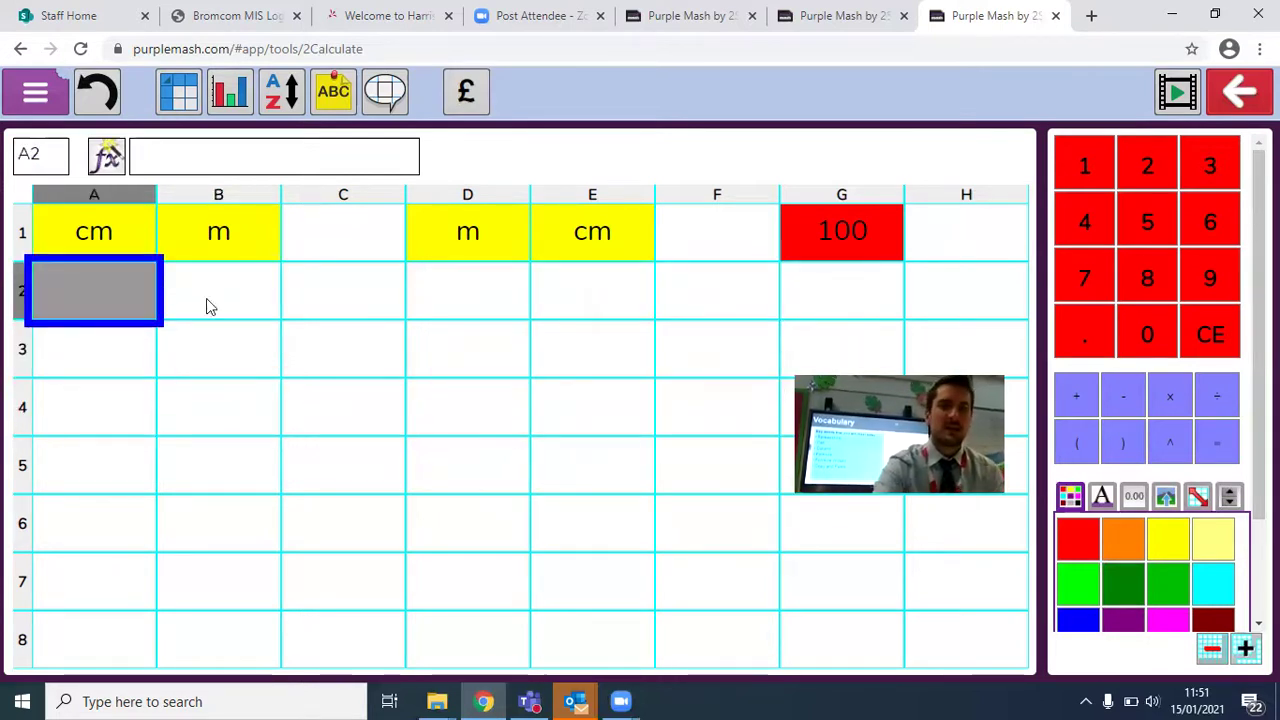
- Open the Formula Wizard for B2 using A2, then bring up the Exit prompt
{"action": "left_click", "coordinate": [219, 288]}
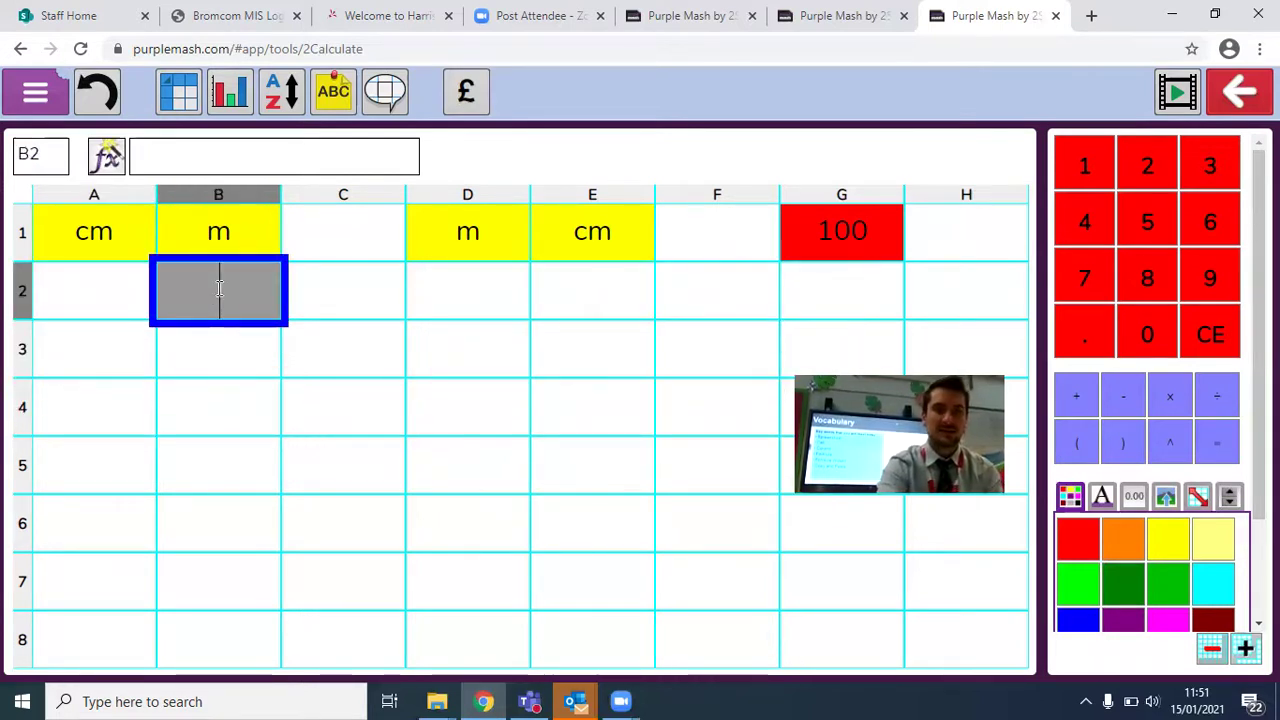
{"action": "left_click", "coordinate": [106, 155]}
{"action": "left_click", "coordinate": [100, 303]}
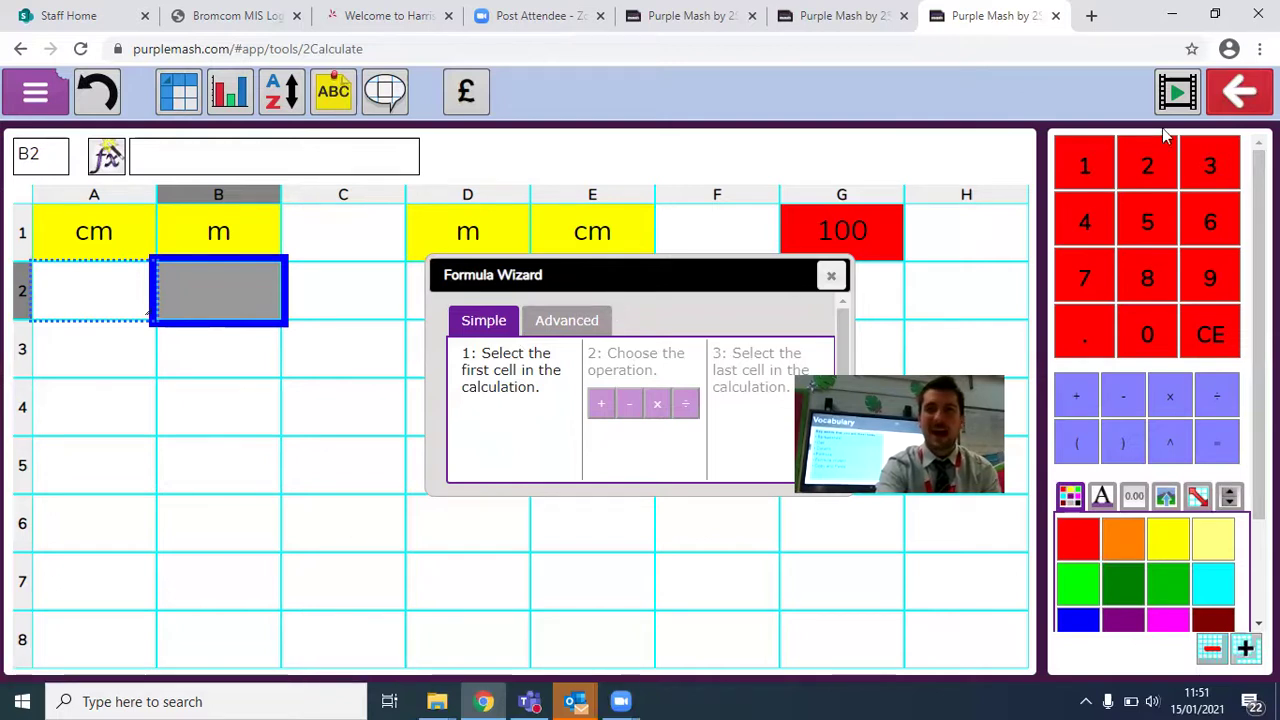
{"action": "left_click", "coordinate": [1240, 92]}
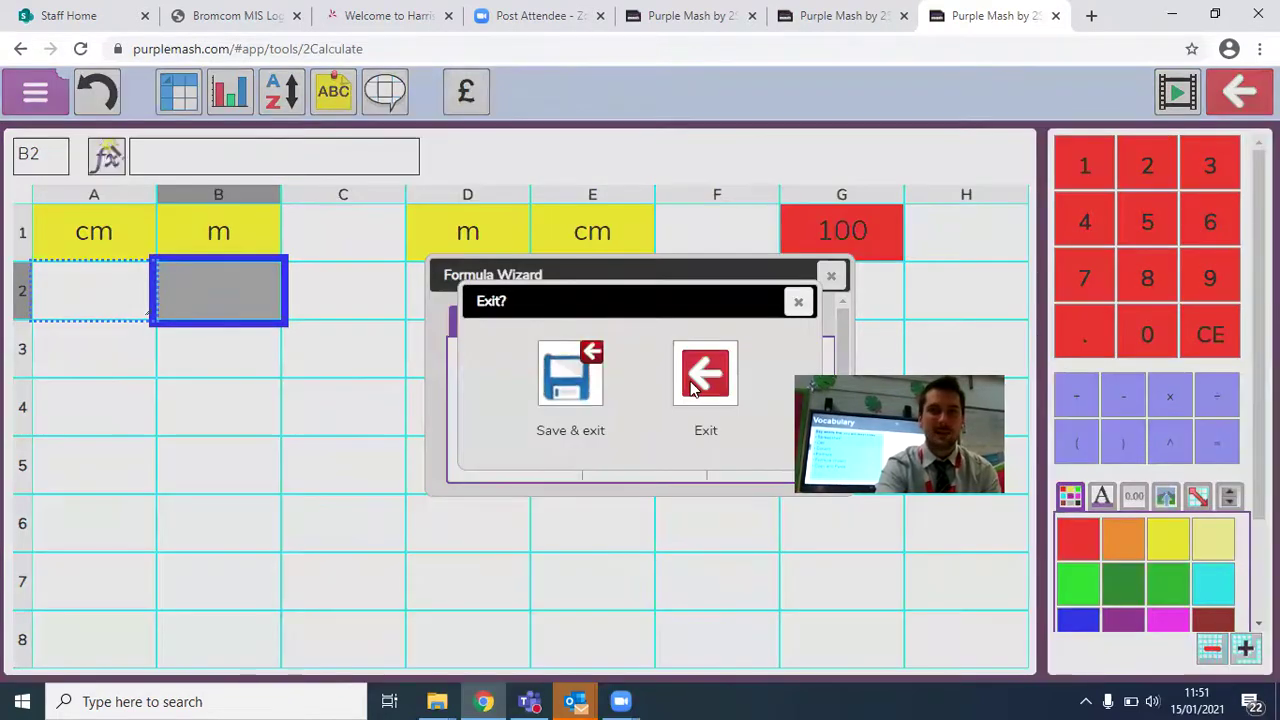
- Exit without saving and relaunch 2Calculate with a new empty sheet
{"action": "left_click", "coordinate": [674, 362]}
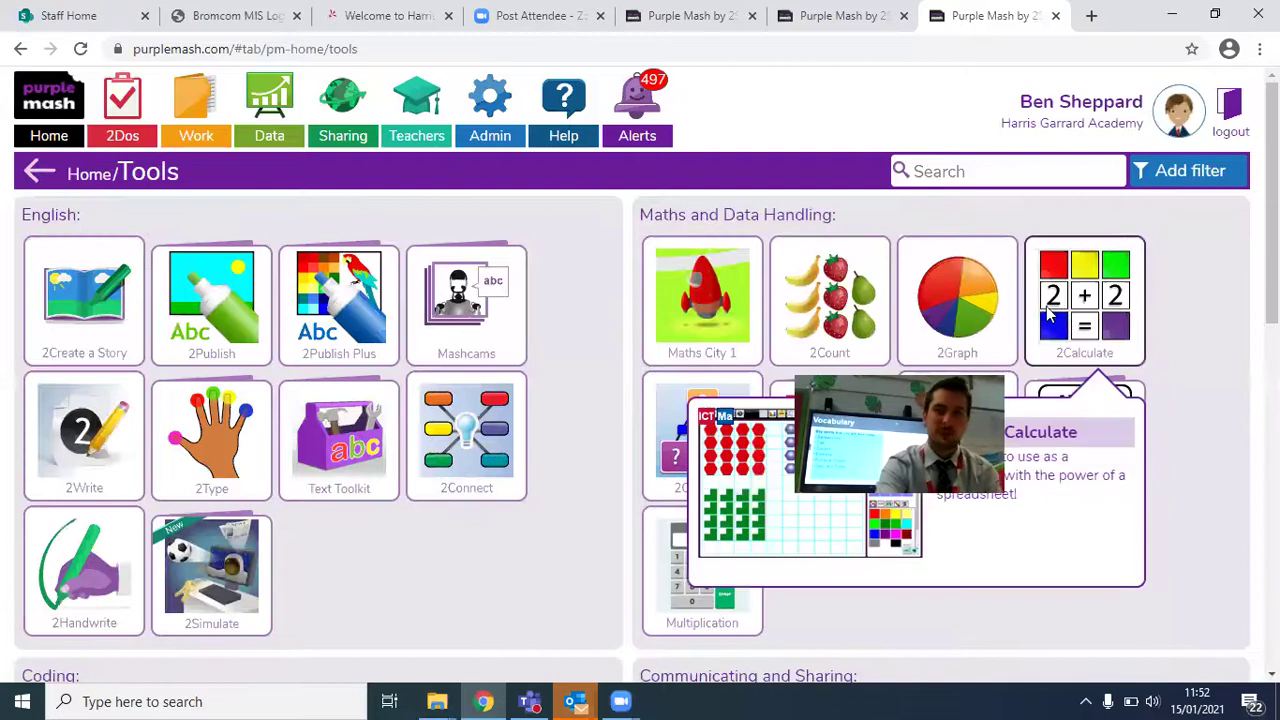
{"action": "left_click", "coordinate": [1050, 308]}
{"action": "left_click", "coordinate": [590, 502]}
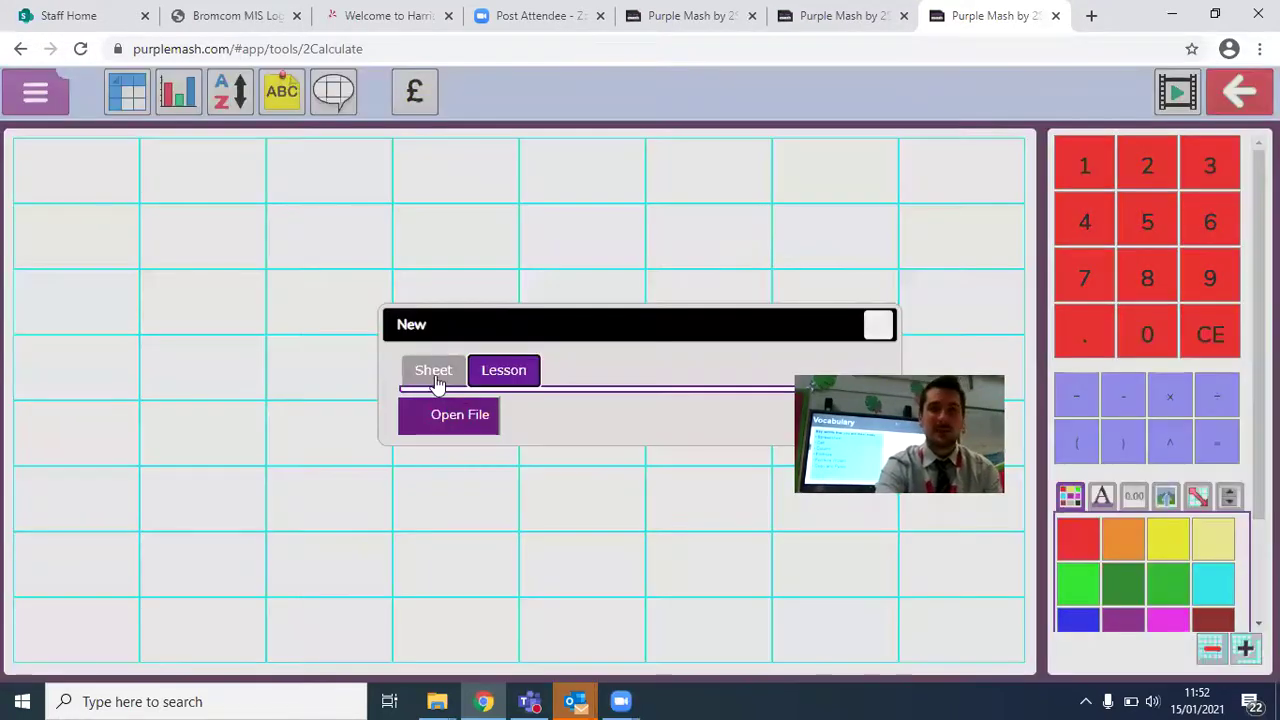
{"action": "left_click", "coordinate": [435, 375]}
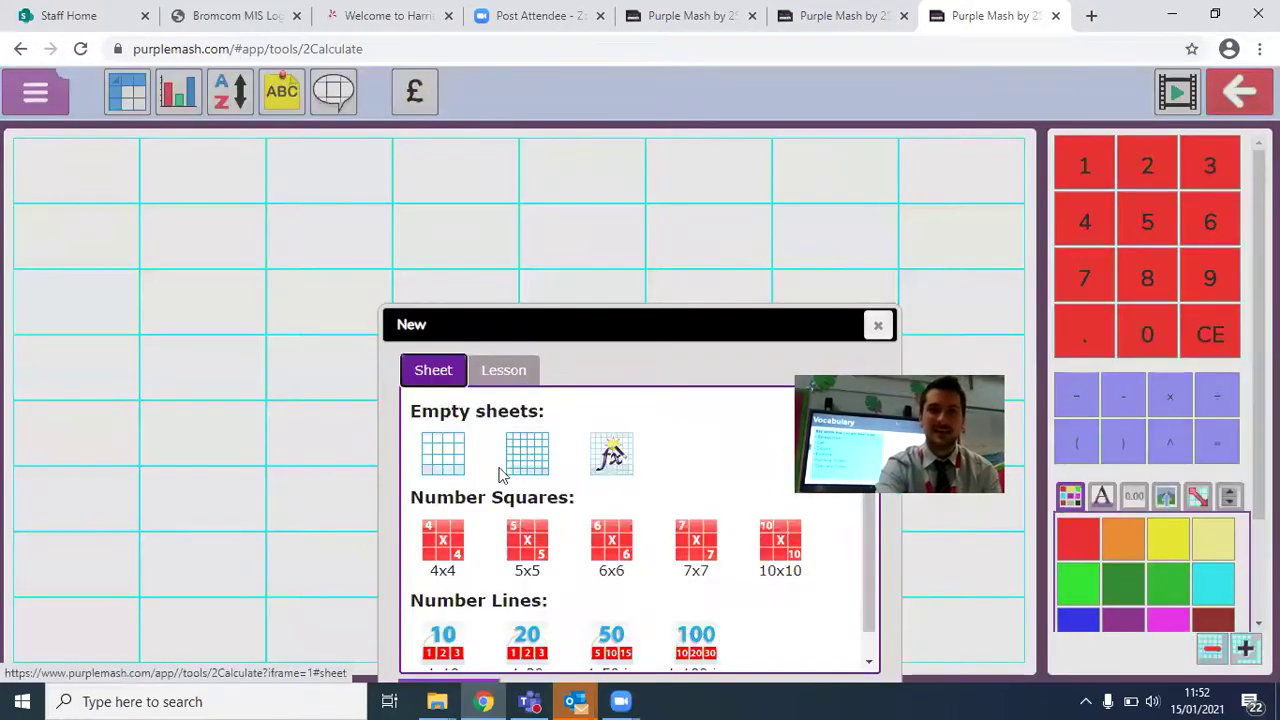
{"action": "left_click", "coordinate": [533, 470]}
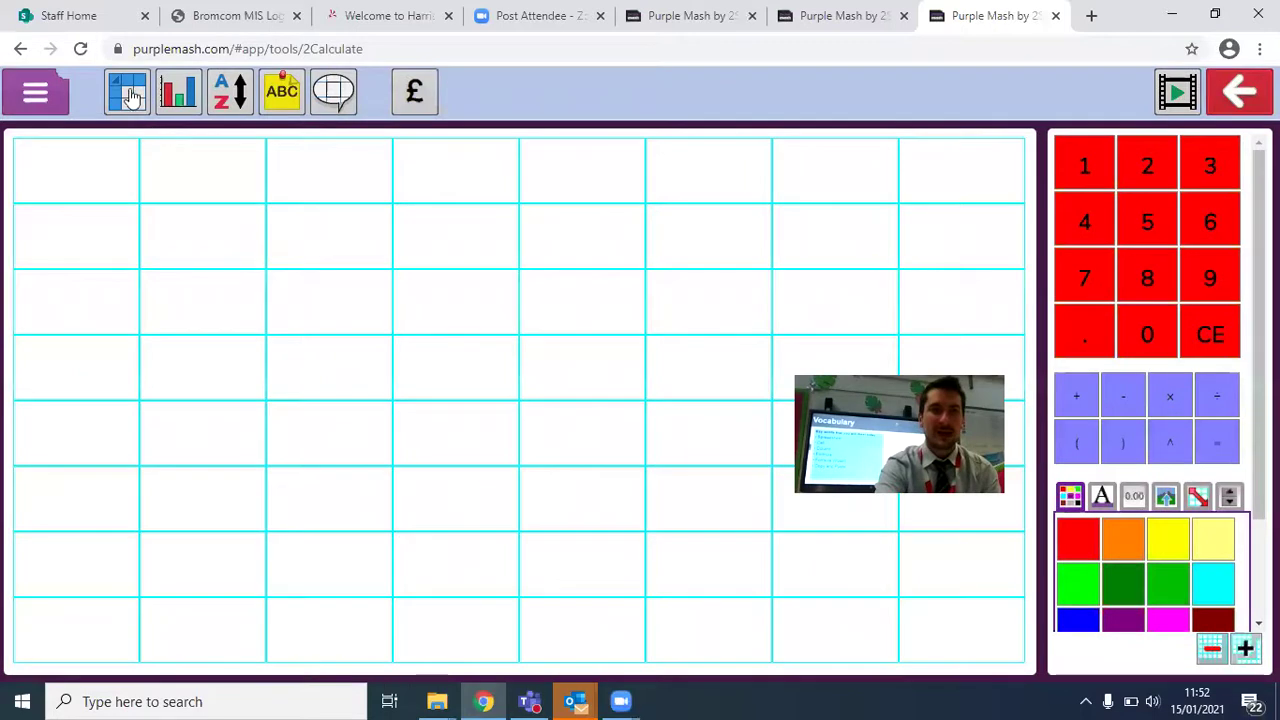
- Add headings cm, m in A1–B1 and m, cm in D1–E1, plus 100 in G1
{"action": "left_click", "coordinate": [120, 213]}
{"action": "type", "text": "Cm"}
{"action": "key", "text": "Tab"}
{"action": "type", "text": "m"}
{"action": "key", "text": "Tab"}
{"action": "key", "text": "Tab"}
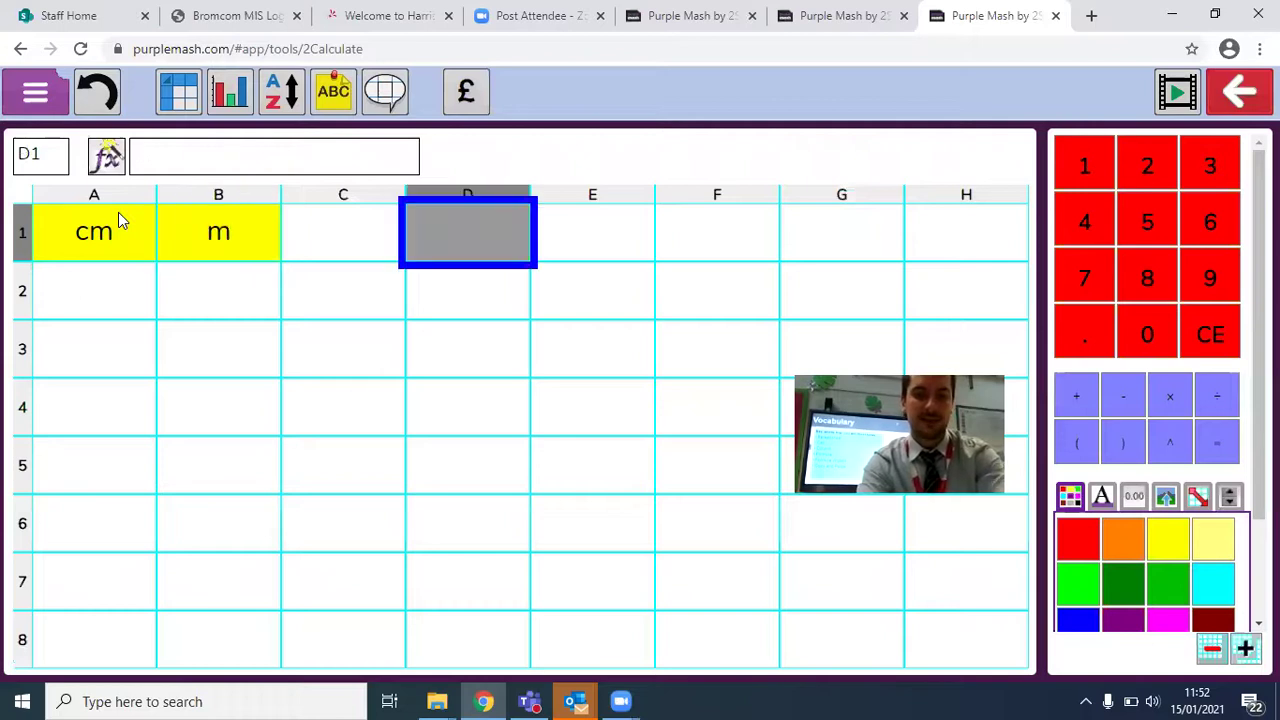
{"action": "type", "text": "m"}
{"action": "key", "text": "Tab"}
{"action": "type", "text": "cm"}
{"action": "key", "text": "Tab"}
{"action": "key", "text": "Tab"}
{"action": "type", "text": "100"}
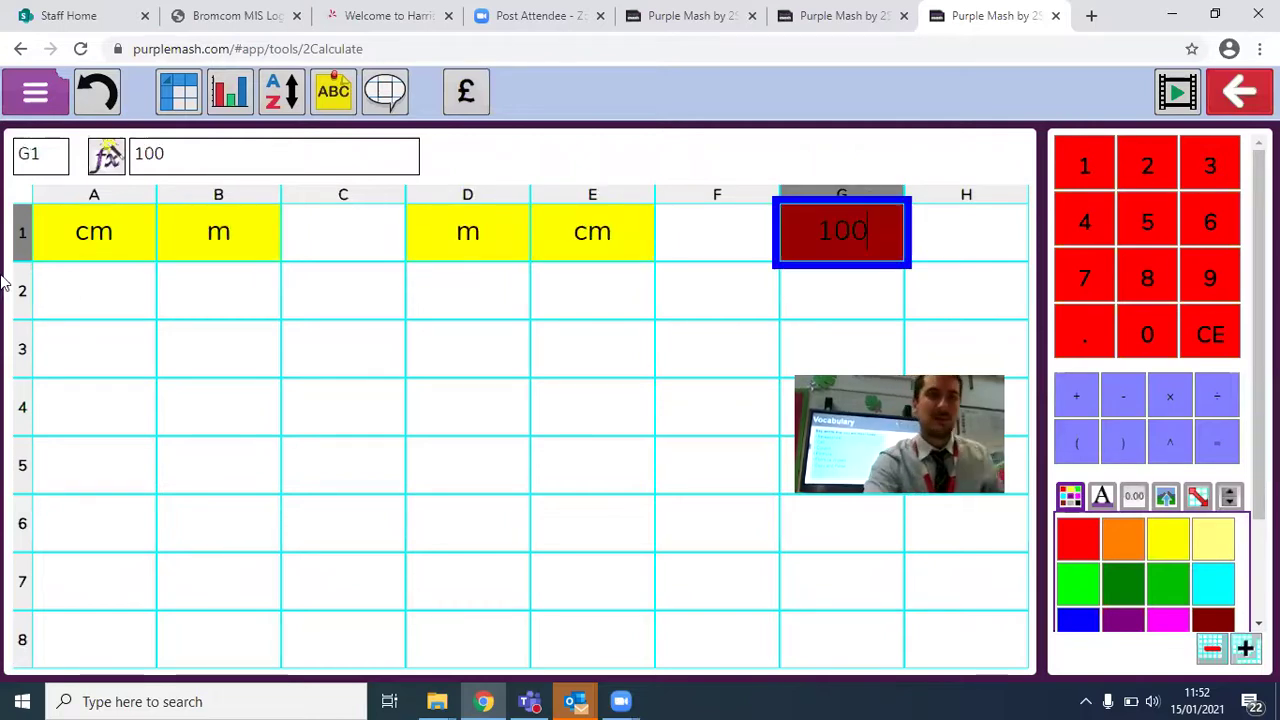
{"action": "left_click", "coordinate": [200, 302]}
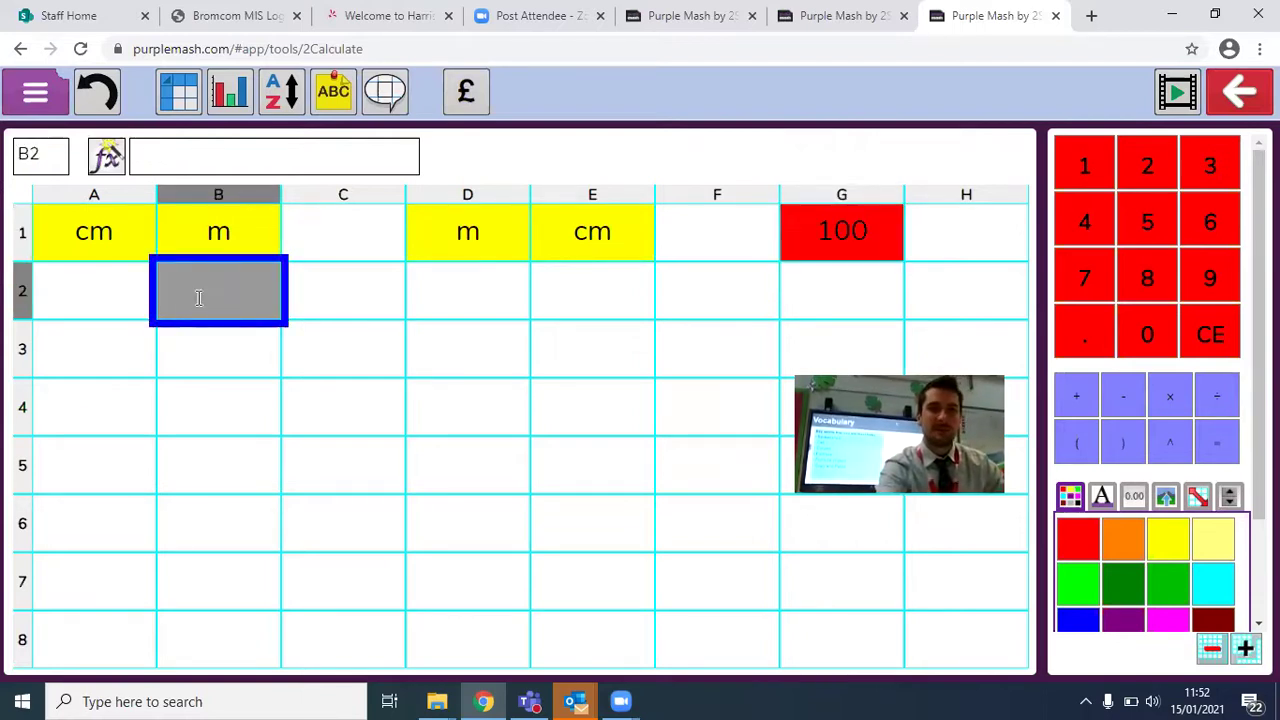
- Build the formula =A2/G1 in B2 with the Formula Wizard, dividing A2 by G1
{"action": "left_click", "coordinate": [106, 158]}
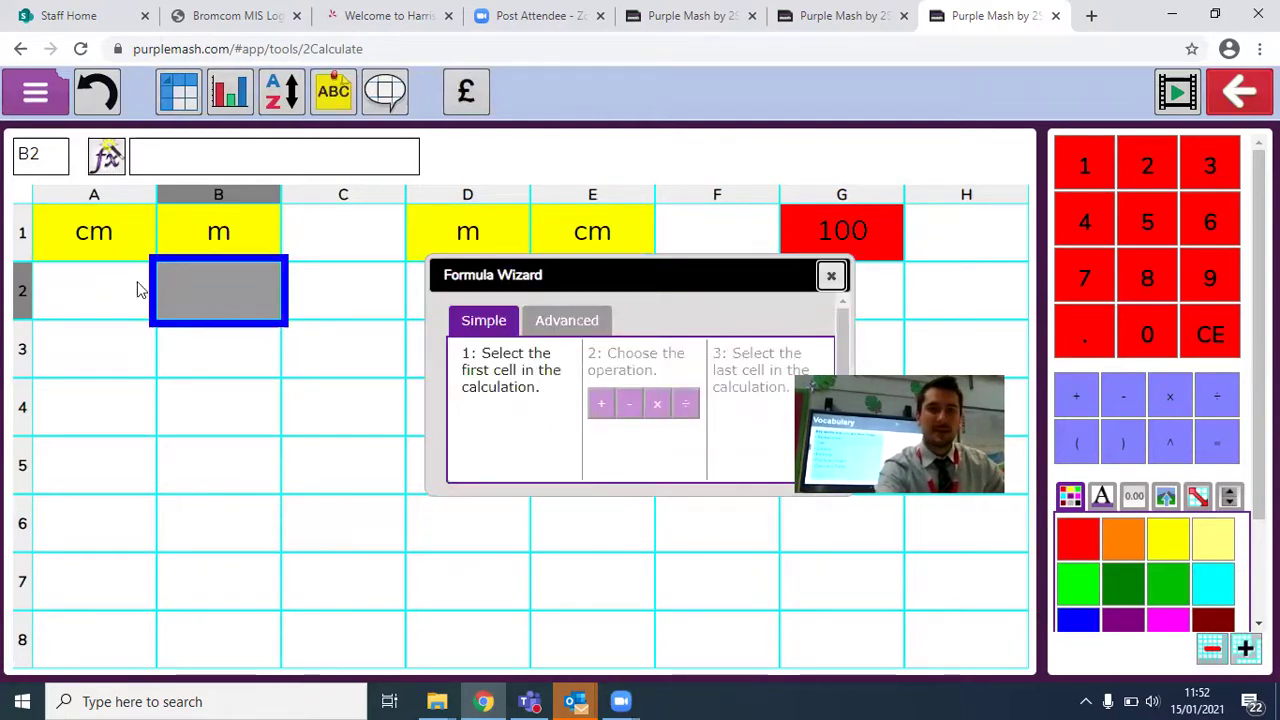
{"action": "left_click", "coordinate": [86, 297]}
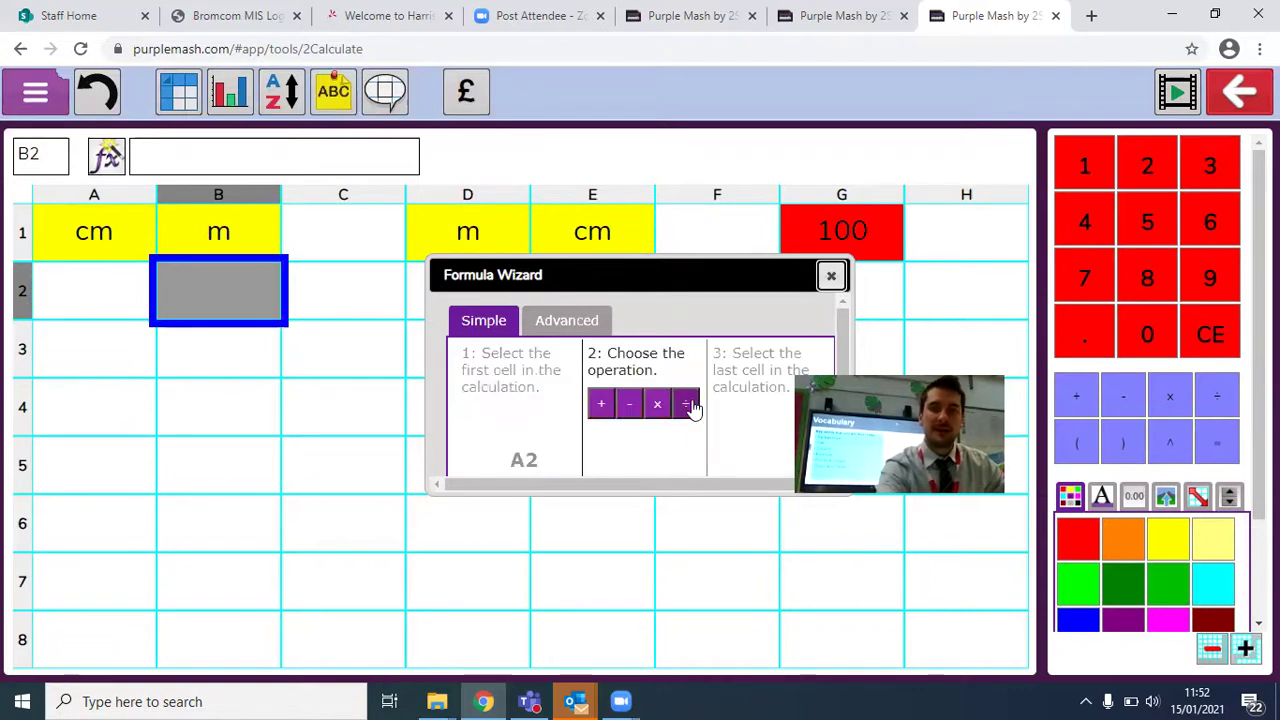
{"action": "left_click", "coordinate": [690, 405]}
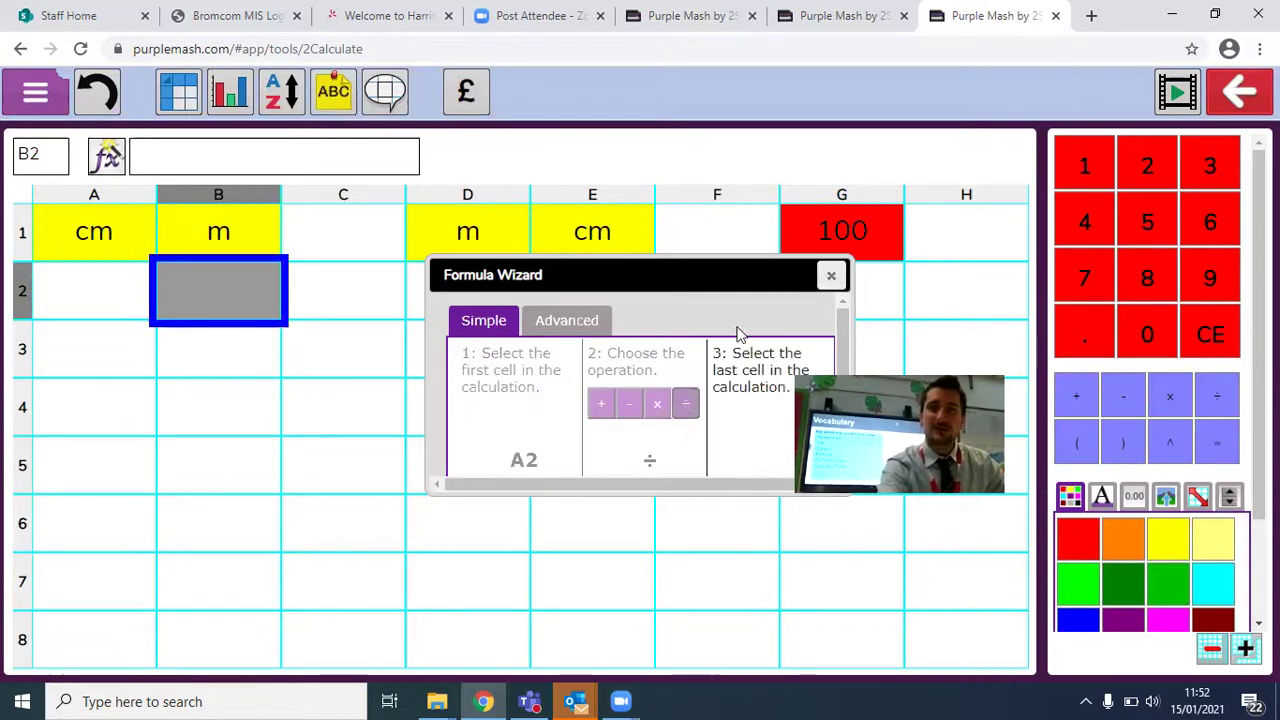
{"action": "left_click", "coordinate": [842, 231]}
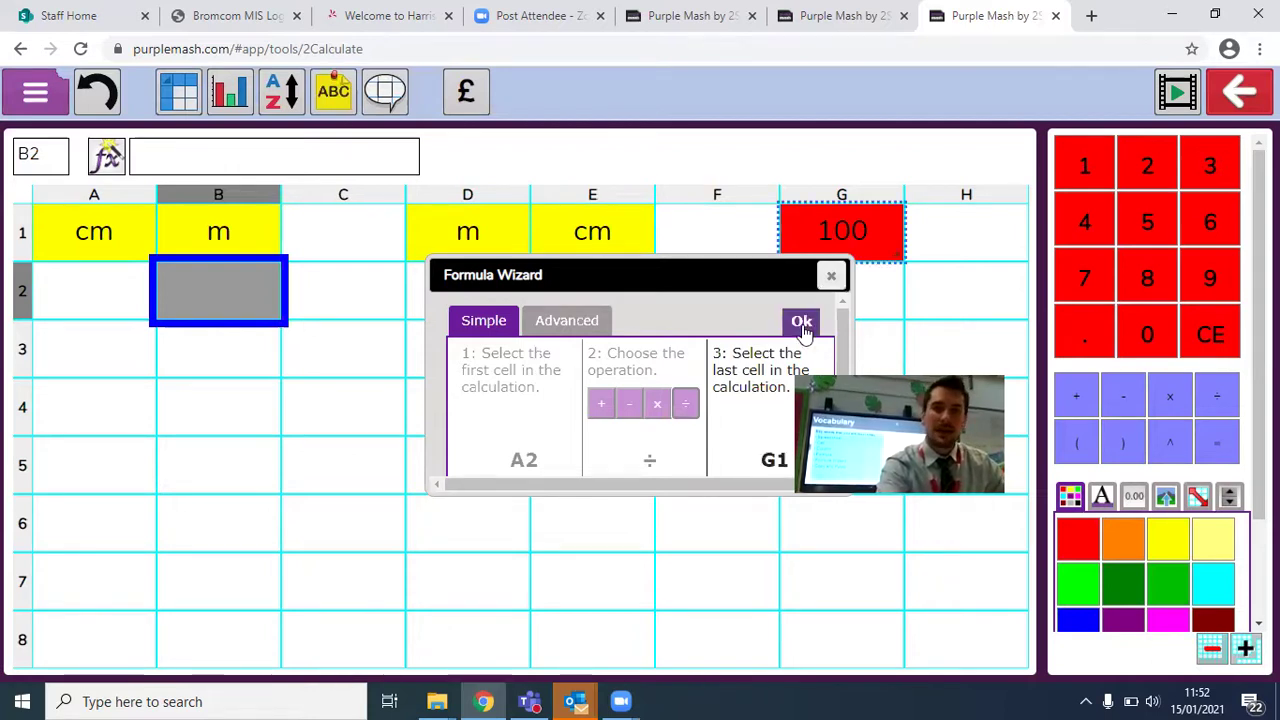
{"action": "left_click", "coordinate": [801, 322]}
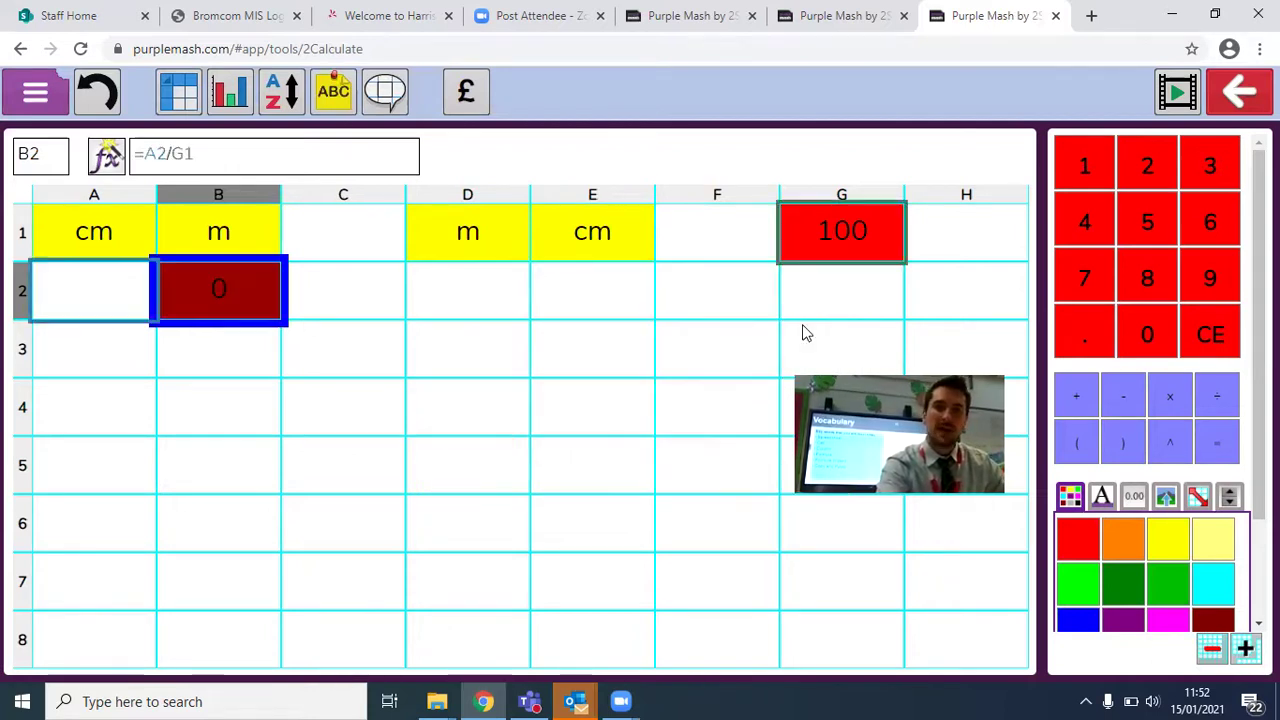
{"action": "left_click", "coordinate": [90, 289]}
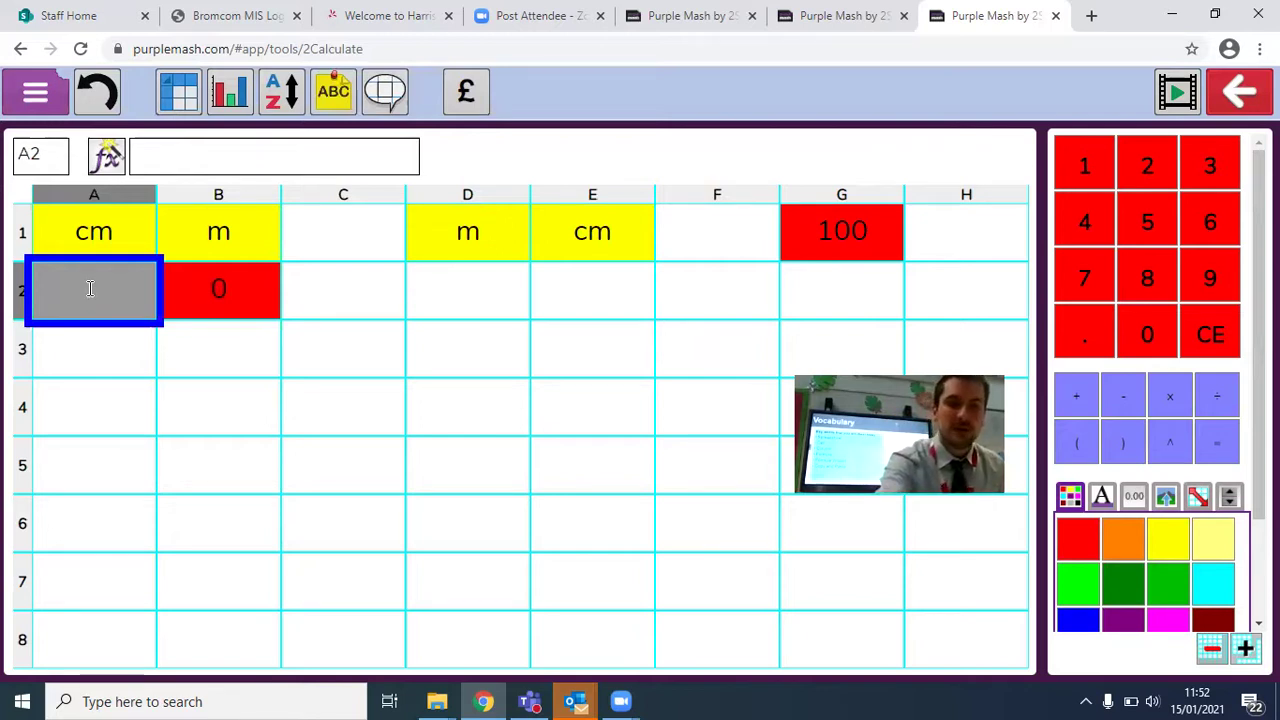
- Enter 450 in A2 so B2 shows 4.5 metres
{"action": "type", "text": "45"}
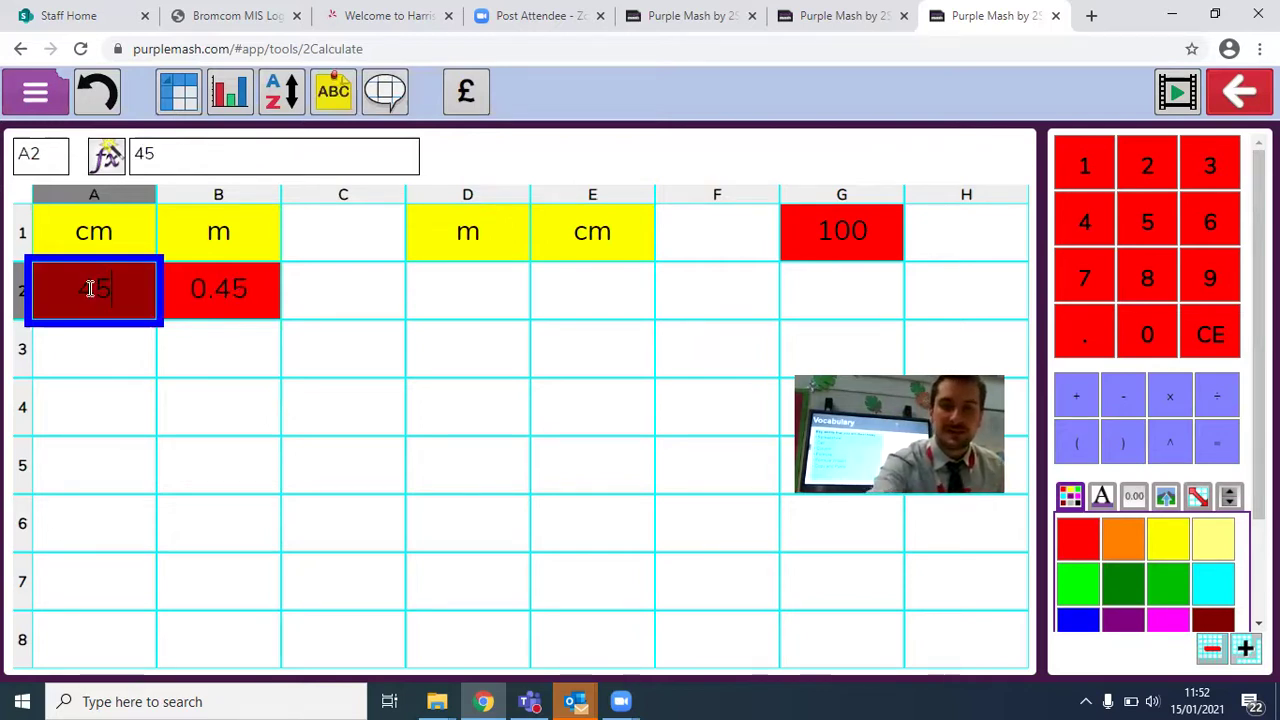
{"action": "type", "text": "0"}
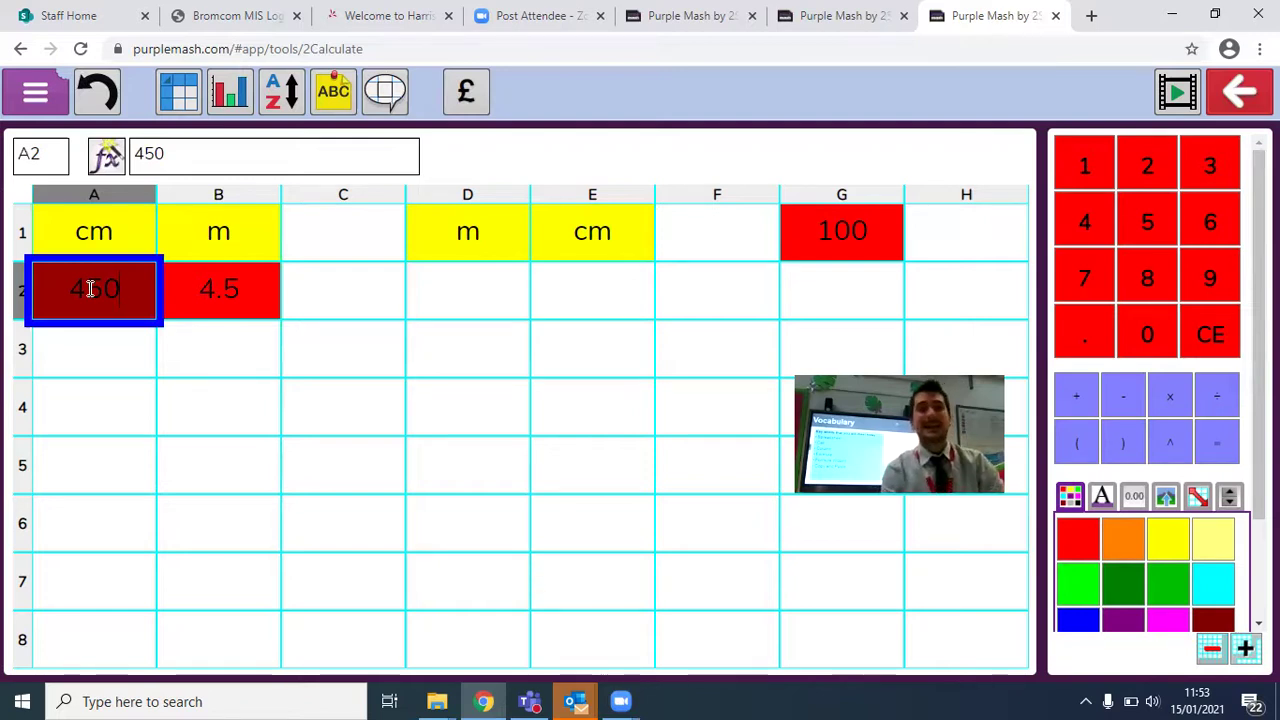
{"action": "left_click", "coordinate": [445, 280]}
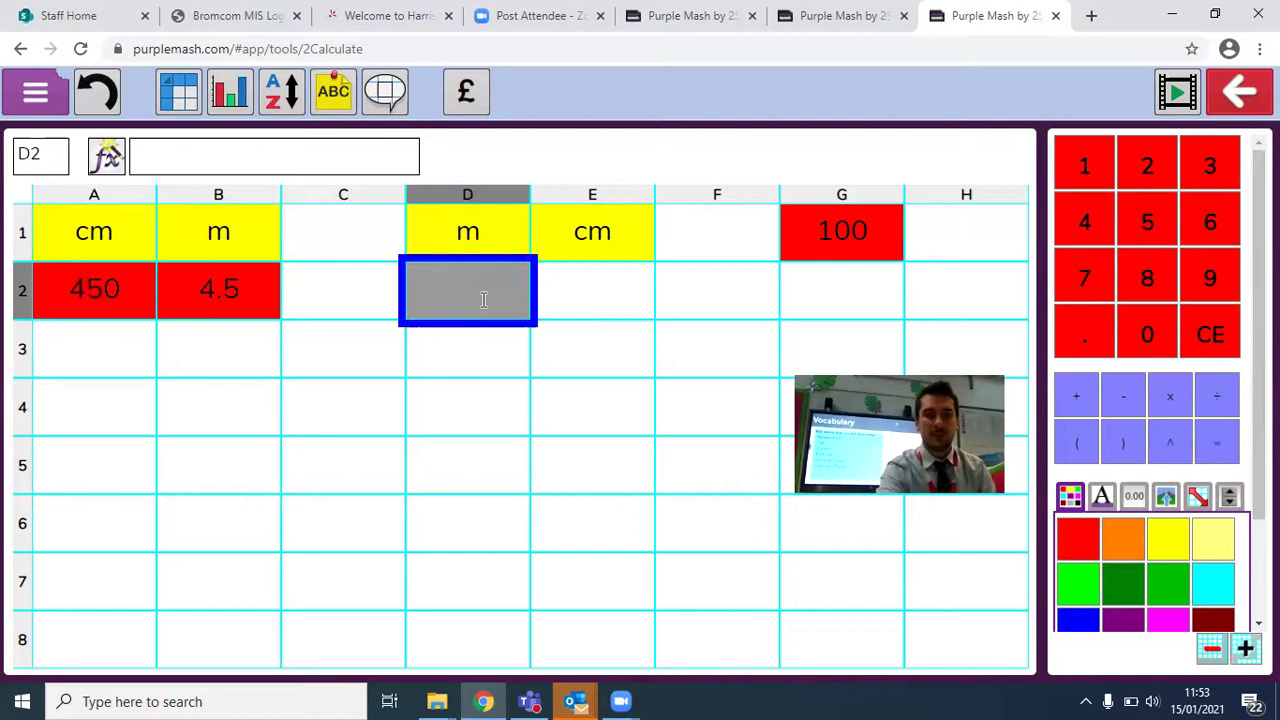
{"action": "left_click", "coordinate": [581, 305]}
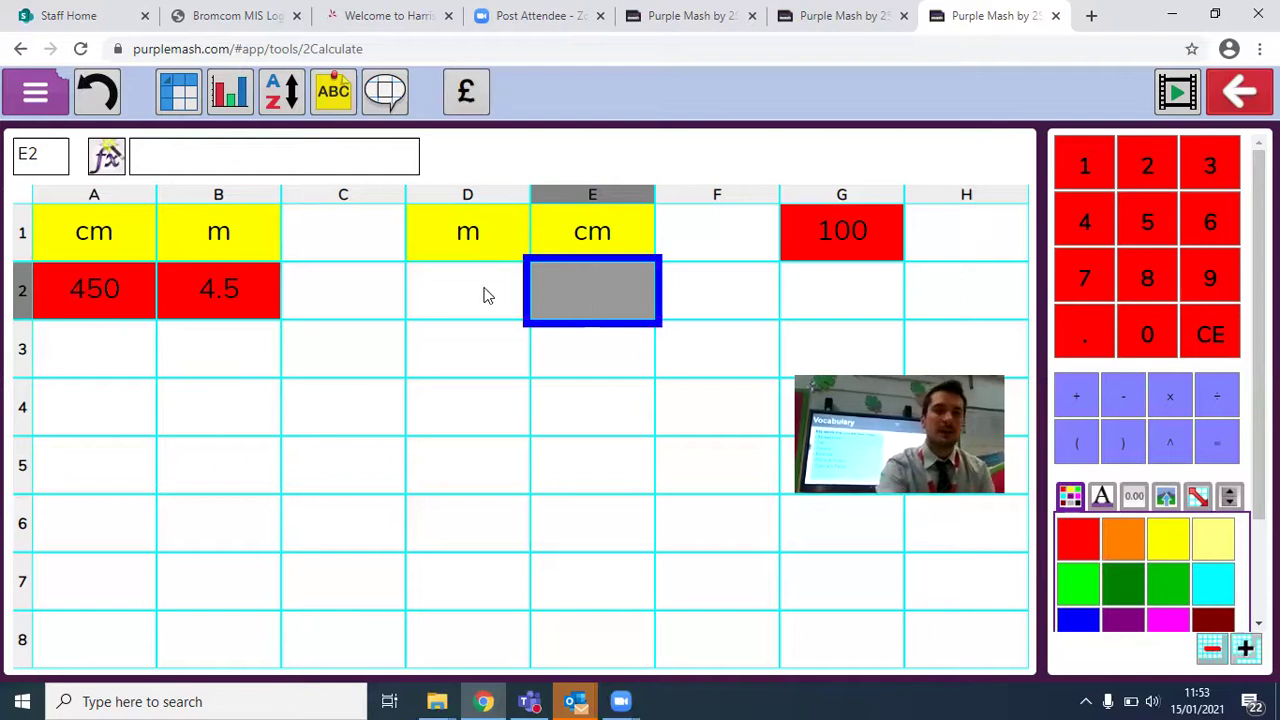
- Build the formula =D2*G1 in E2 with the Formula Wizard, multiplying D2 by G1
{"action": "left_click", "coordinate": [104, 160]}
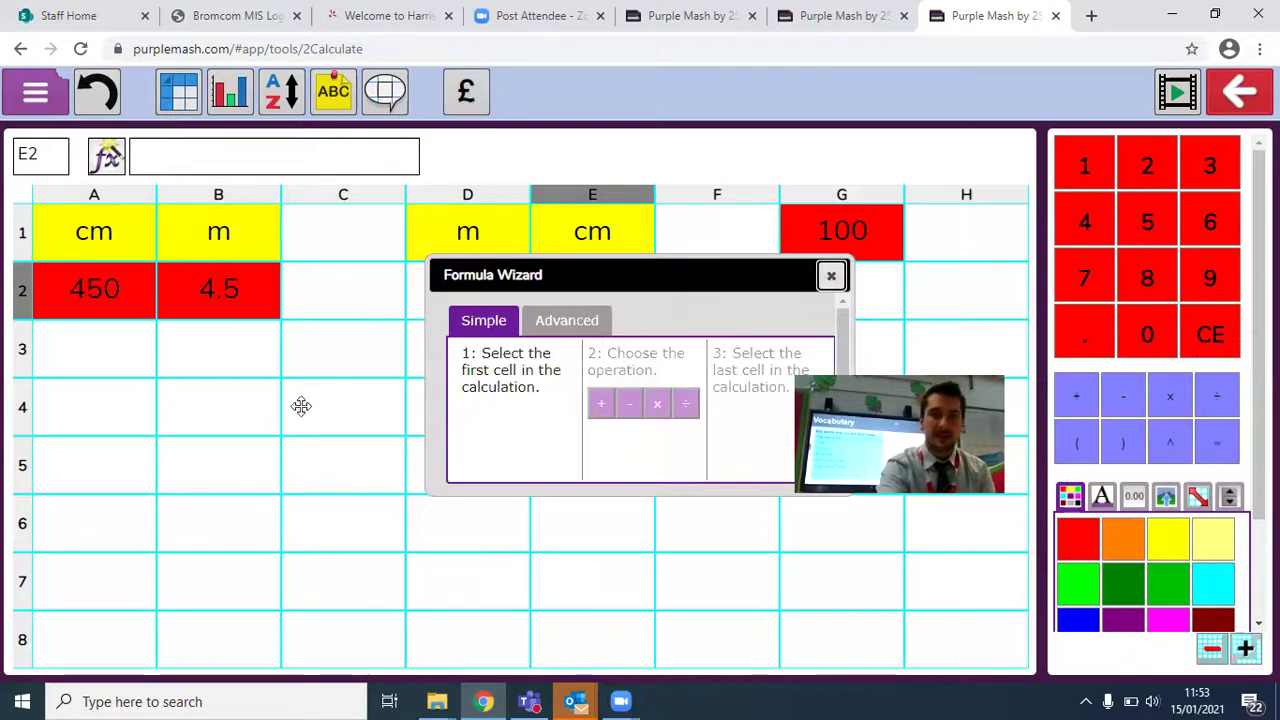
{"action": "left_click_drag", "start_coordinate": [301, 406], "coordinate": [301, 406]}
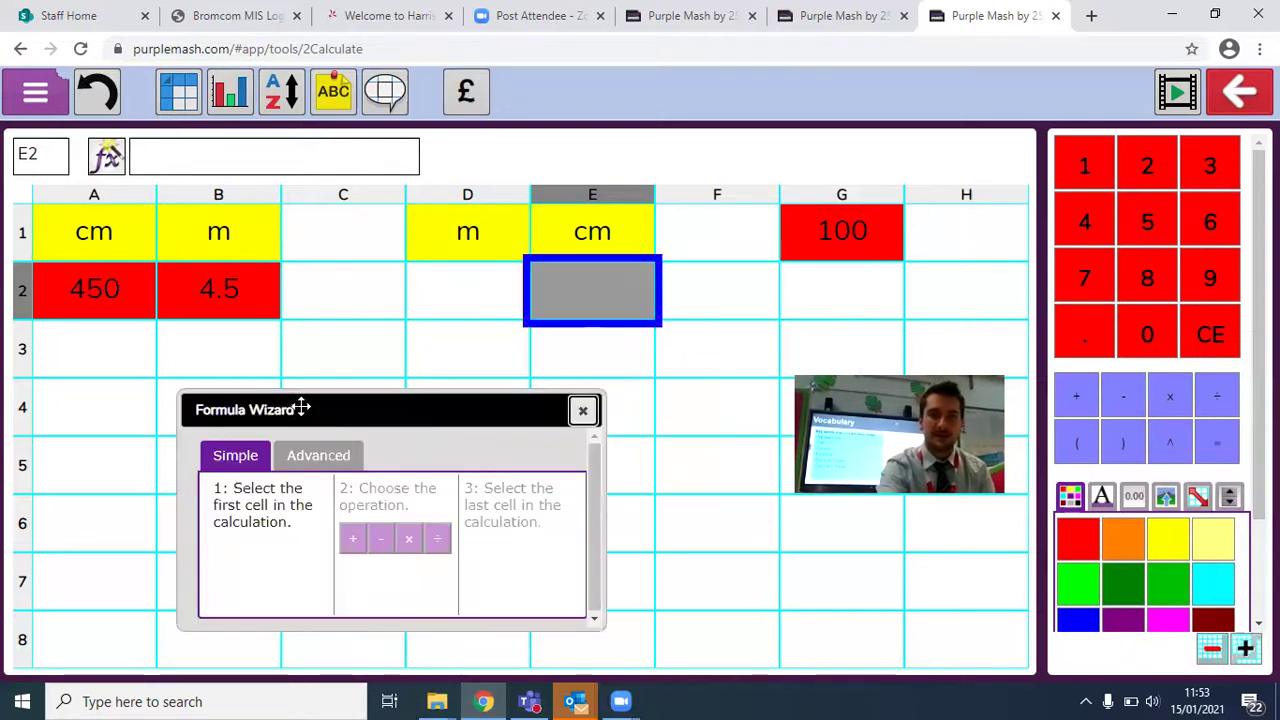
{"action": "left_click", "coordinate": [460, 300]}
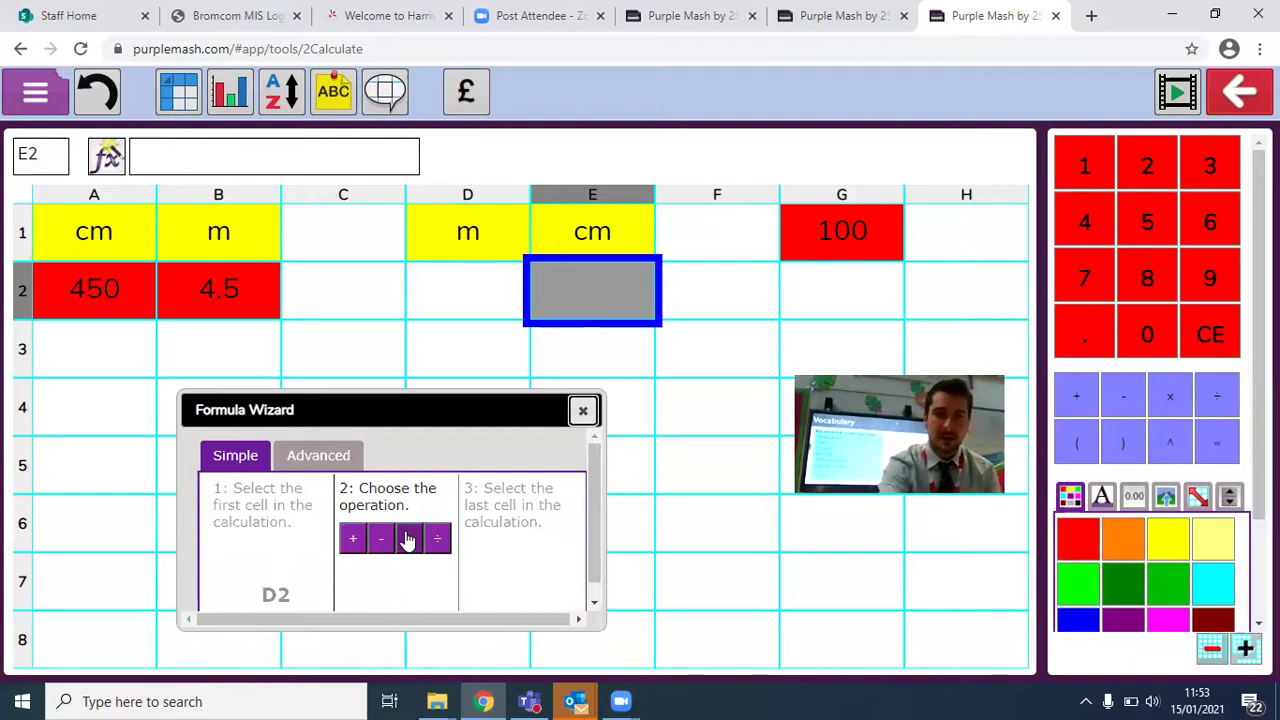
{"action": "left_click", "coordinate": [408, 540]}
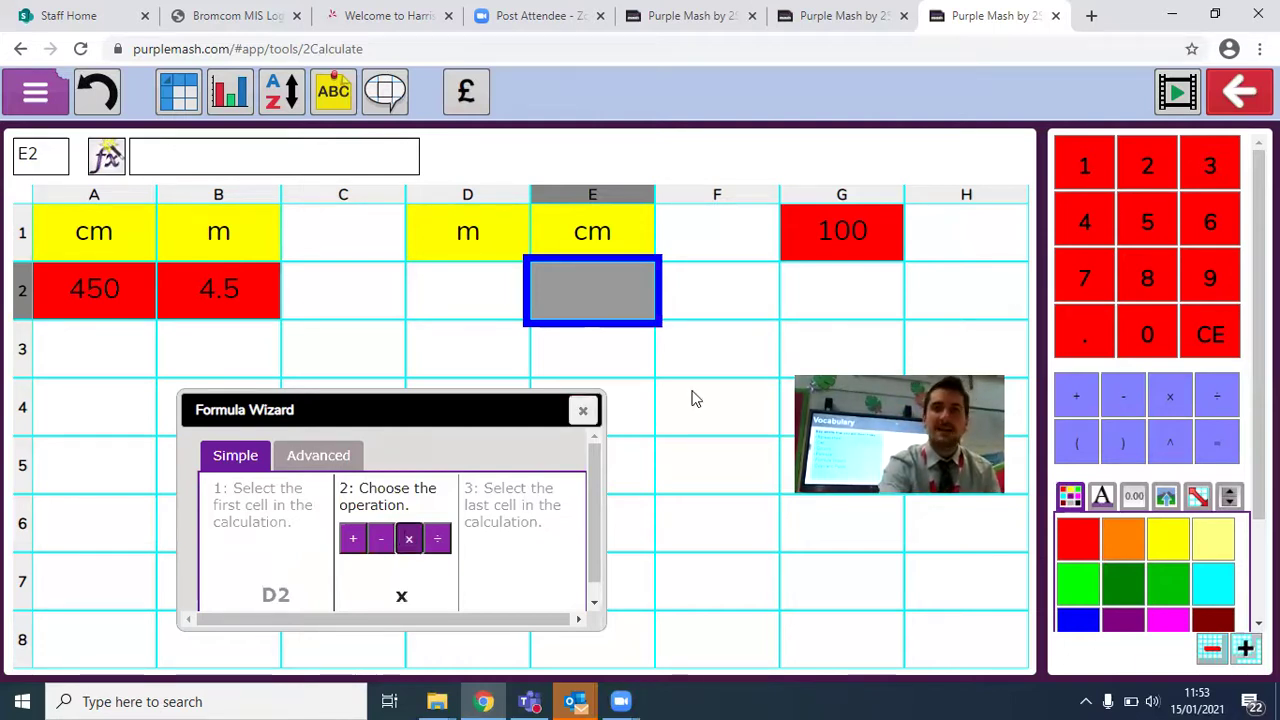
{"action": "left_click", "coordinate": [842, 230]}
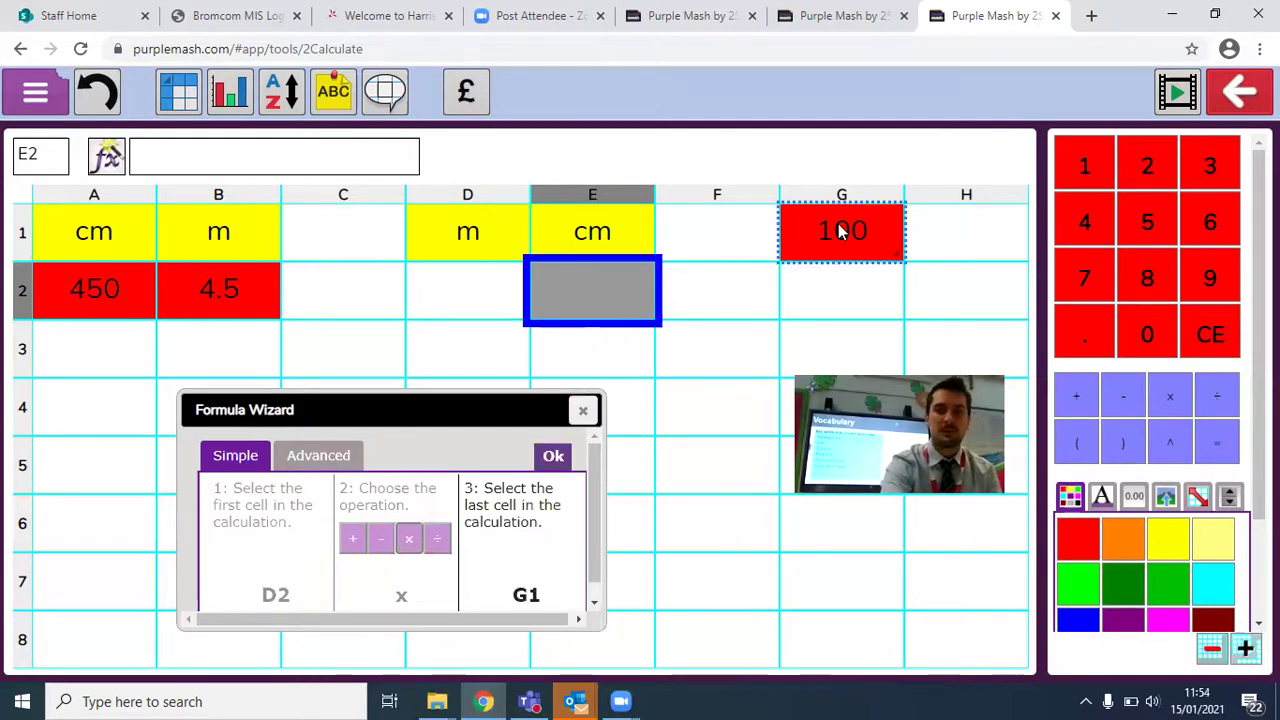
{"action": "left_click", "coordinate": [553, 460]}
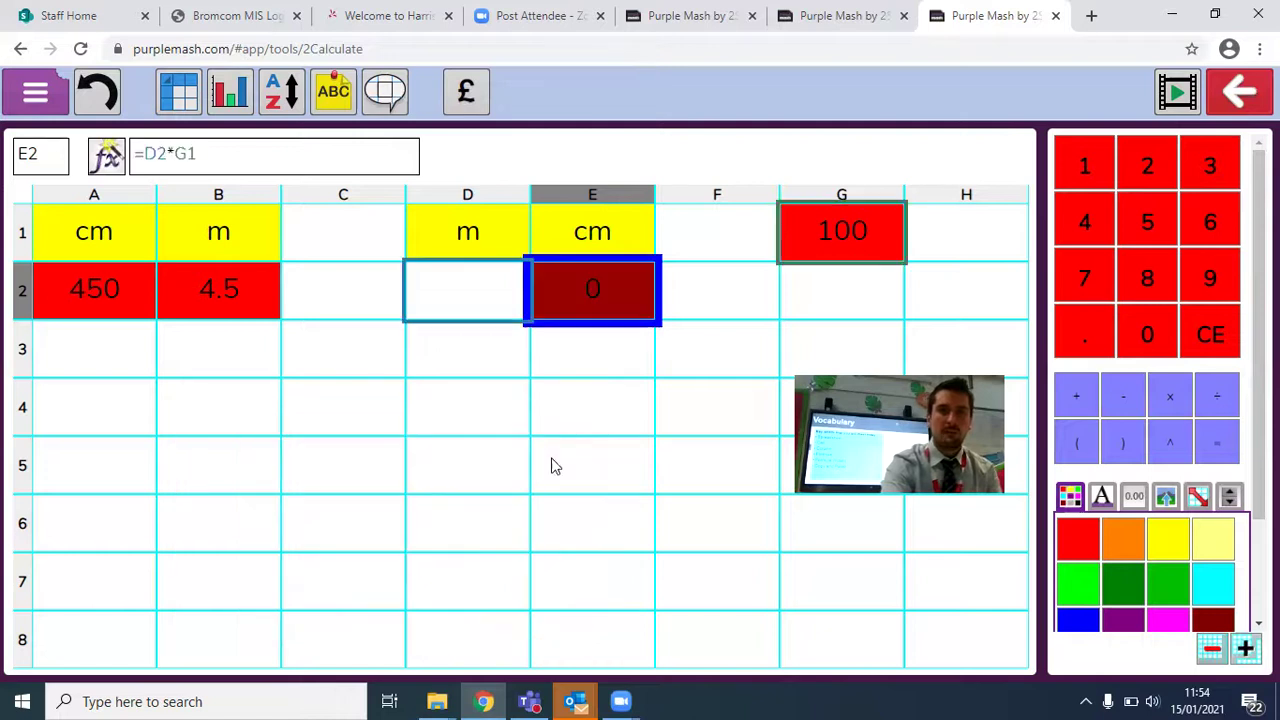
- Enter 5.6 in D2 with the on-screen keypad so E2 shows 560 centimetres
{"action": "left_click", "coordinate": [455, 290]}
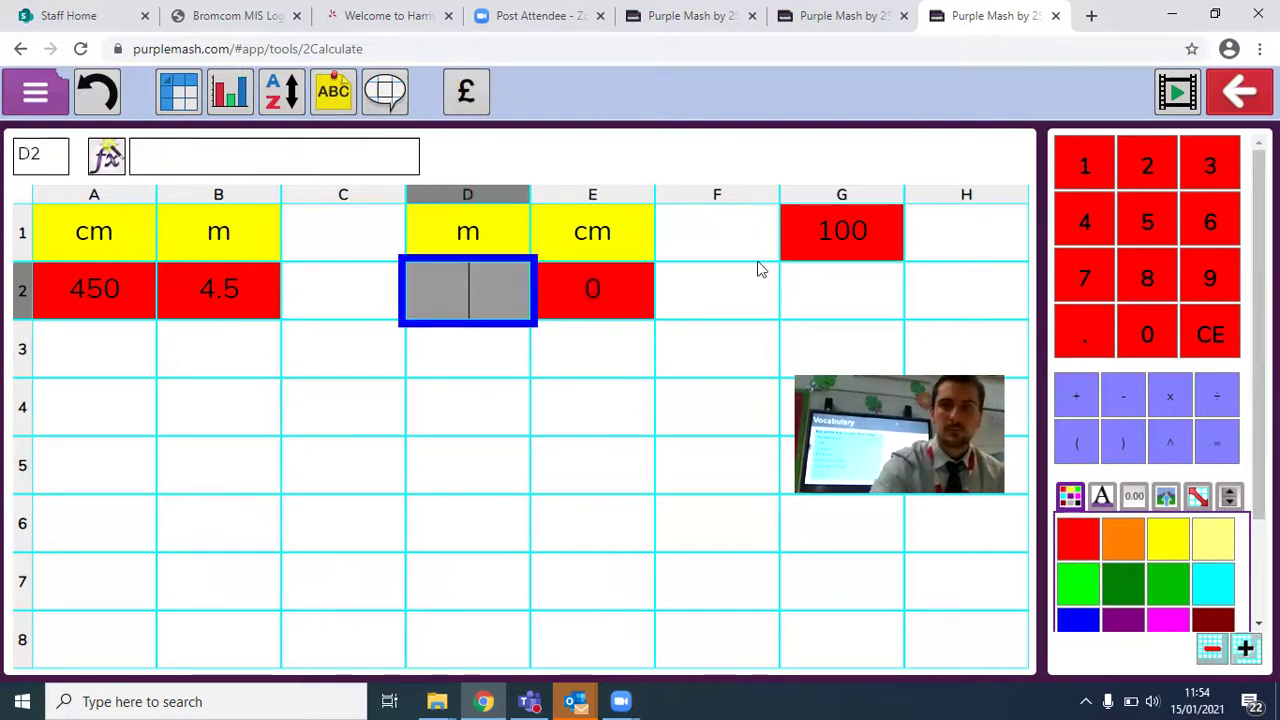
{"action": "left_click", "coordinate": [1147, 222]}
{"action": "left_click", "coordinate": [1085, 329]}
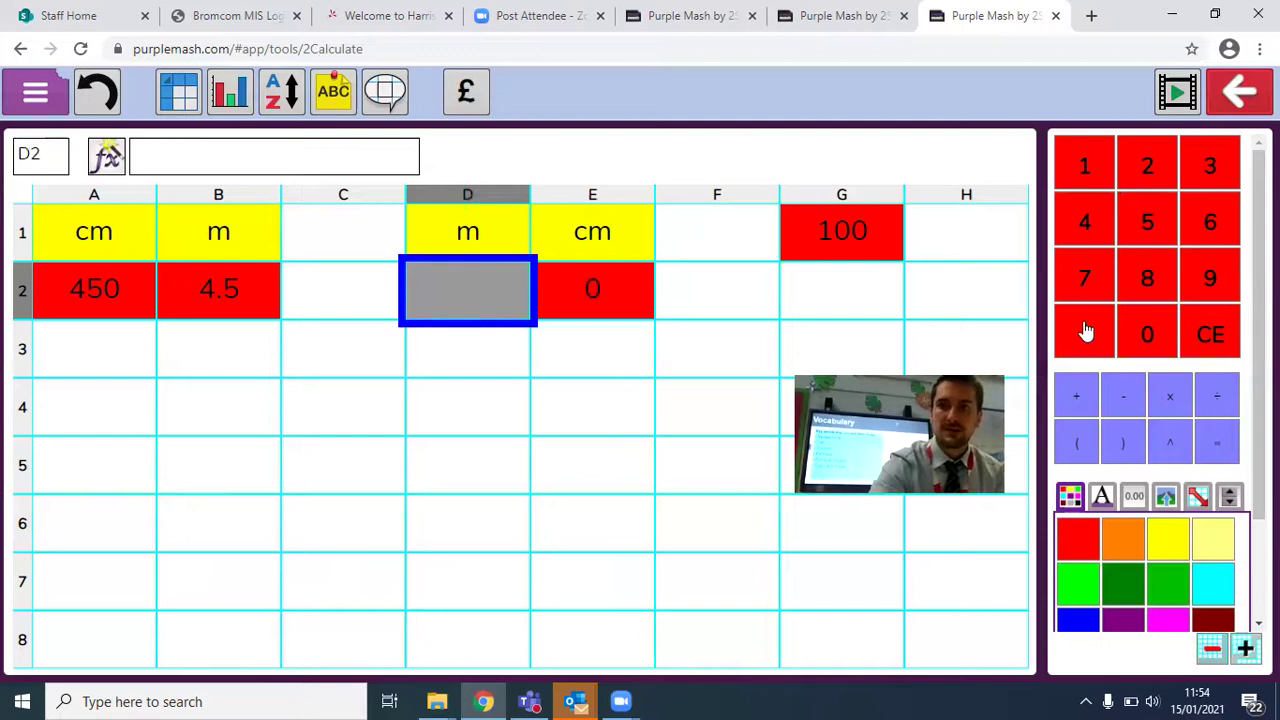
{"action": "left_click", "coordinate": [1210, 224]}
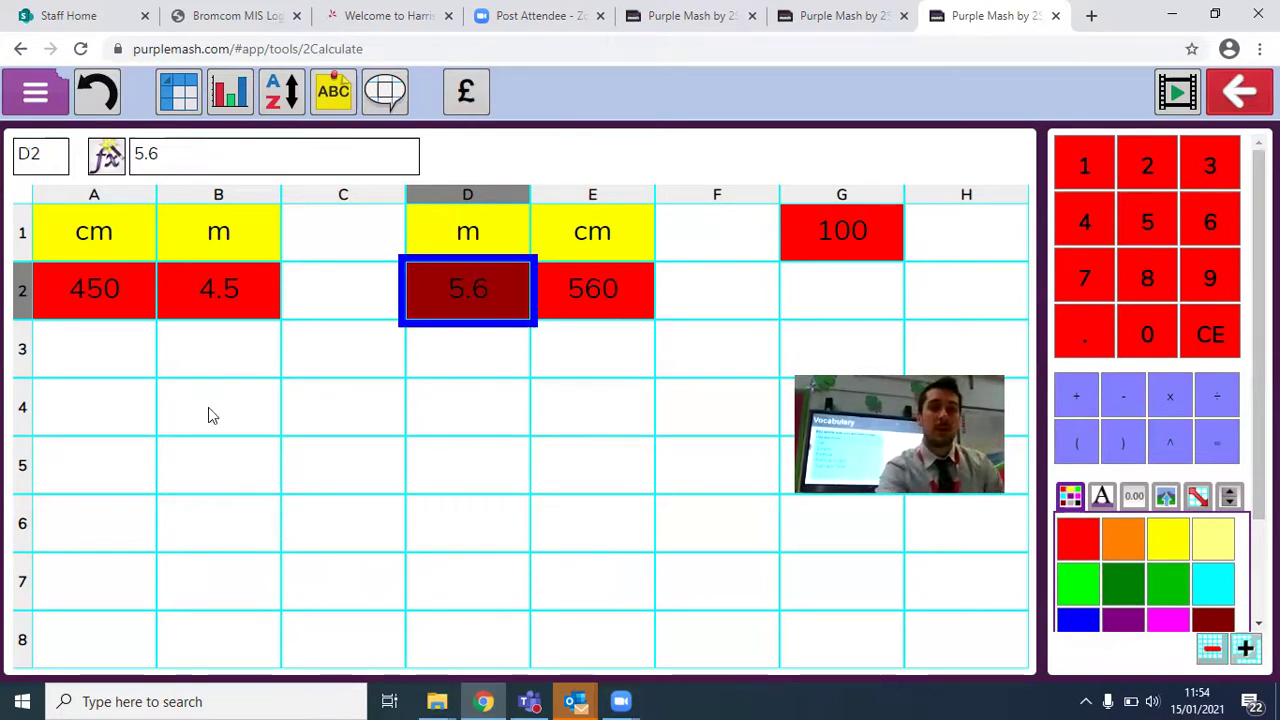
{"action": "left_click", "coordinate": [110, 418]}
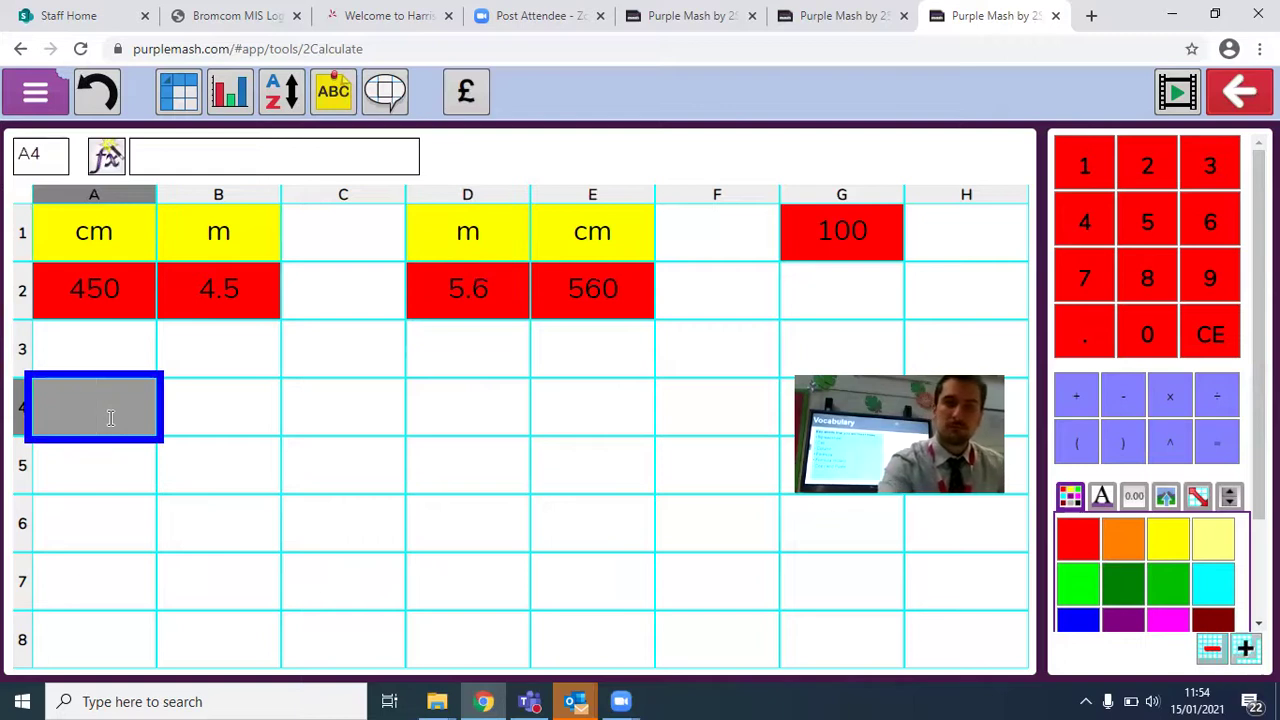
- Add row 4 headers: mm and cm in A4–B4, mm and m in D4–E4
{"action": "type", "text": "mm"}
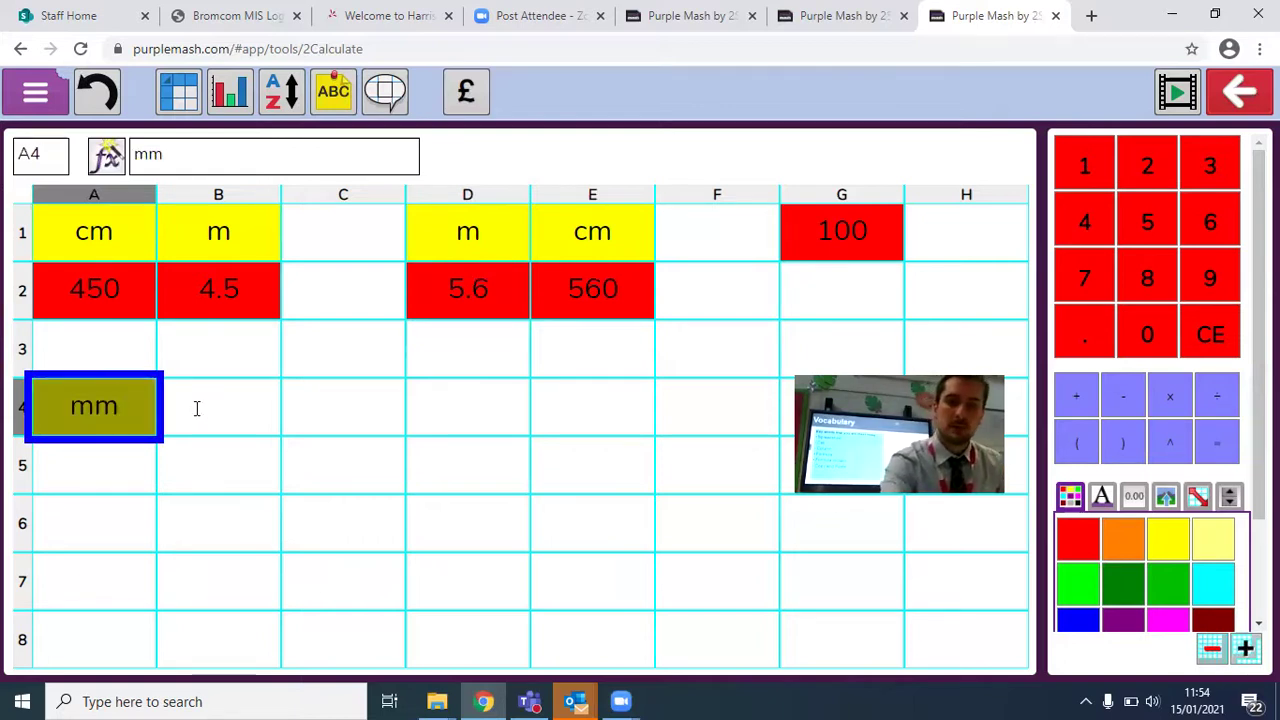
{"action": "left_click", "coordinate": [197, 408]}
{"action": "type", "text": "cm"}
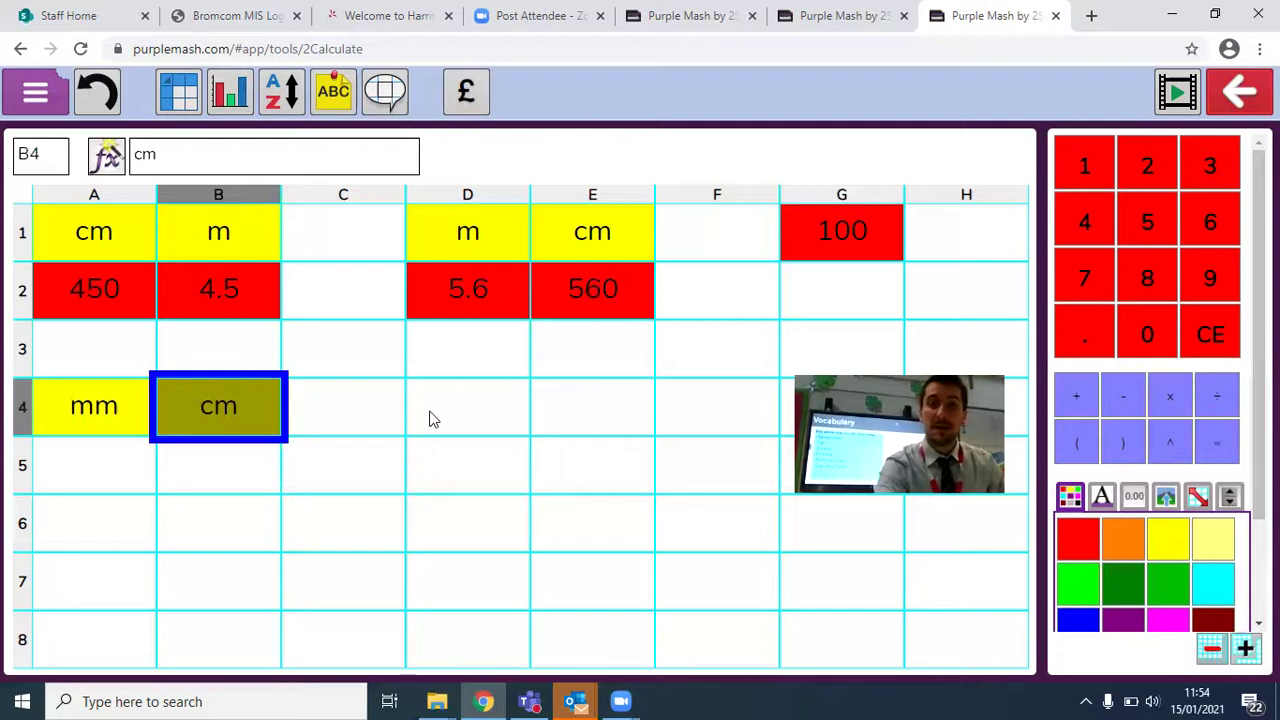
{"action": "left_click", "coordinate": [431, 410]}
{"action": "type", "text": "mm"}
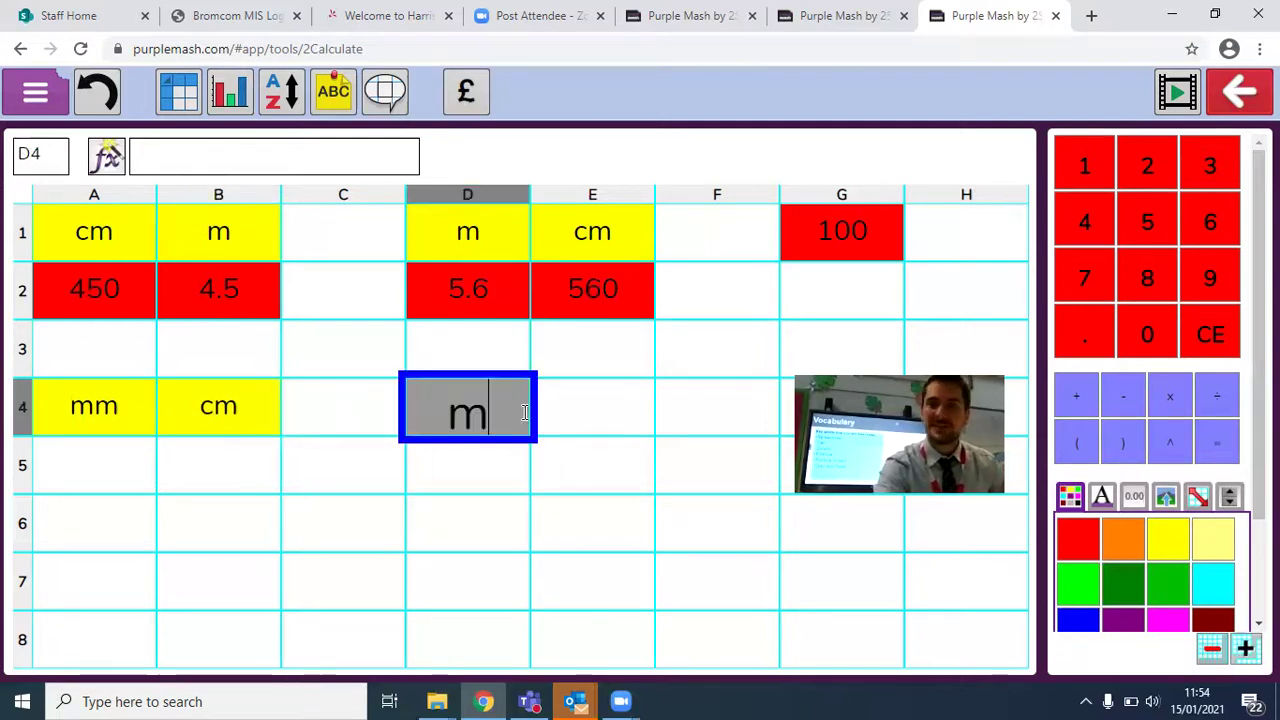
{"action": "left_click", "coordinate": [577, 405]}
{"action": "type", "text": "m"}
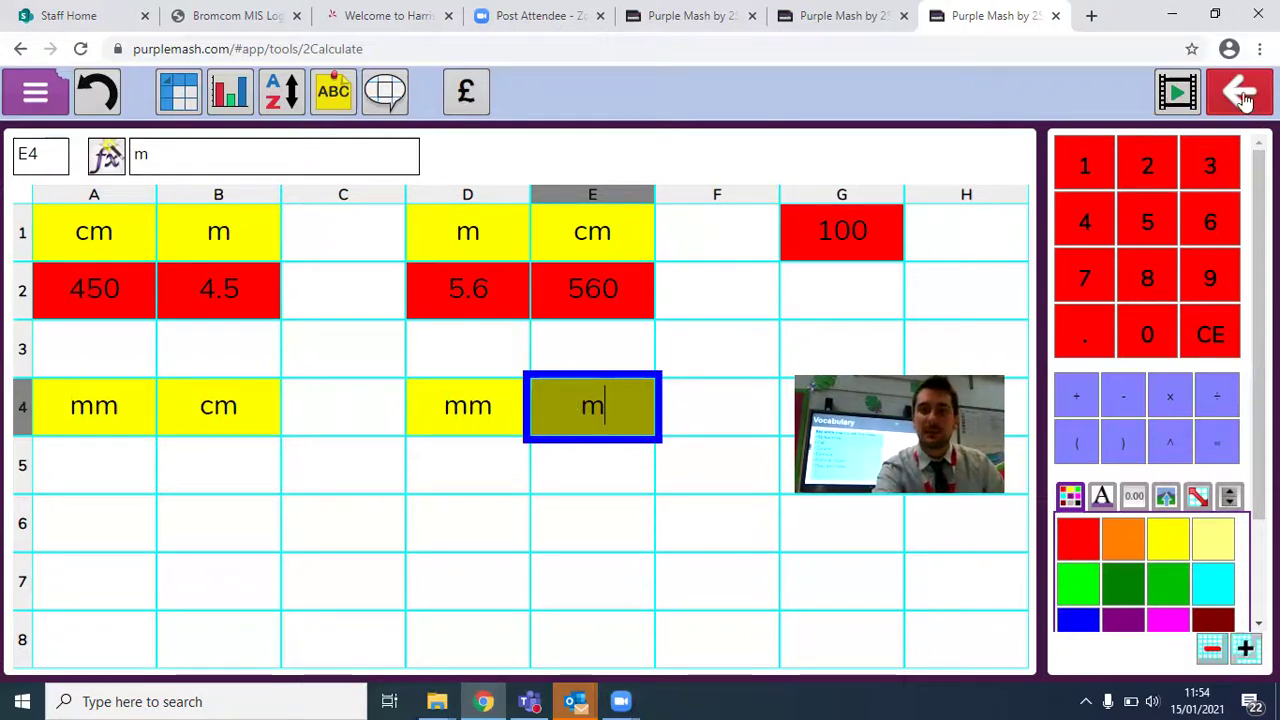
{"action": "left_click", "coordinate": [18, 104]}
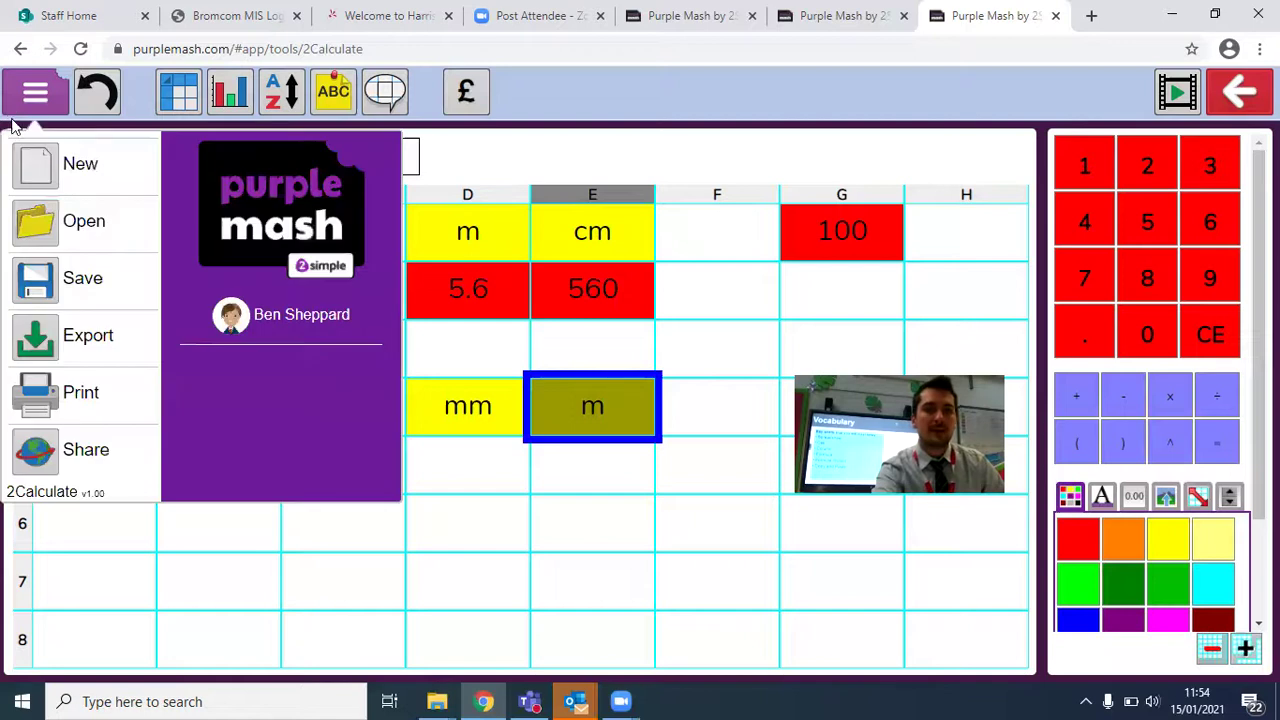
{"action": "left_click", "coordinate": [699, 517]}
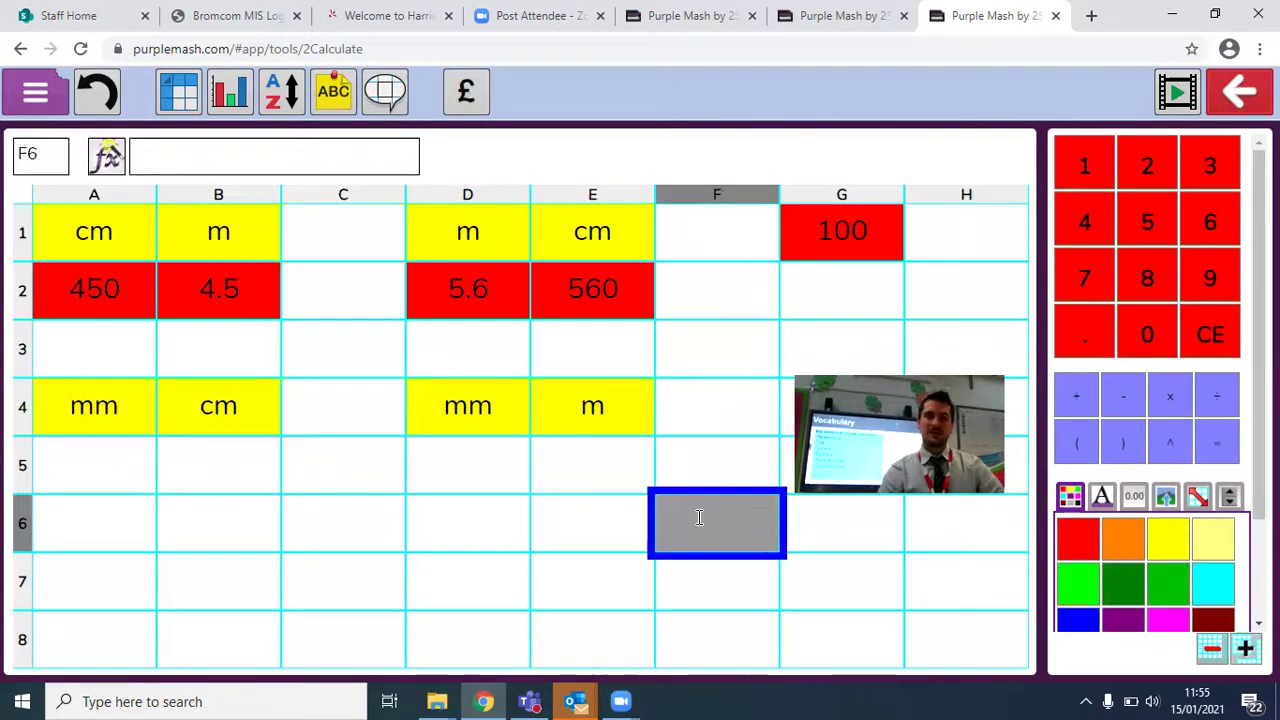